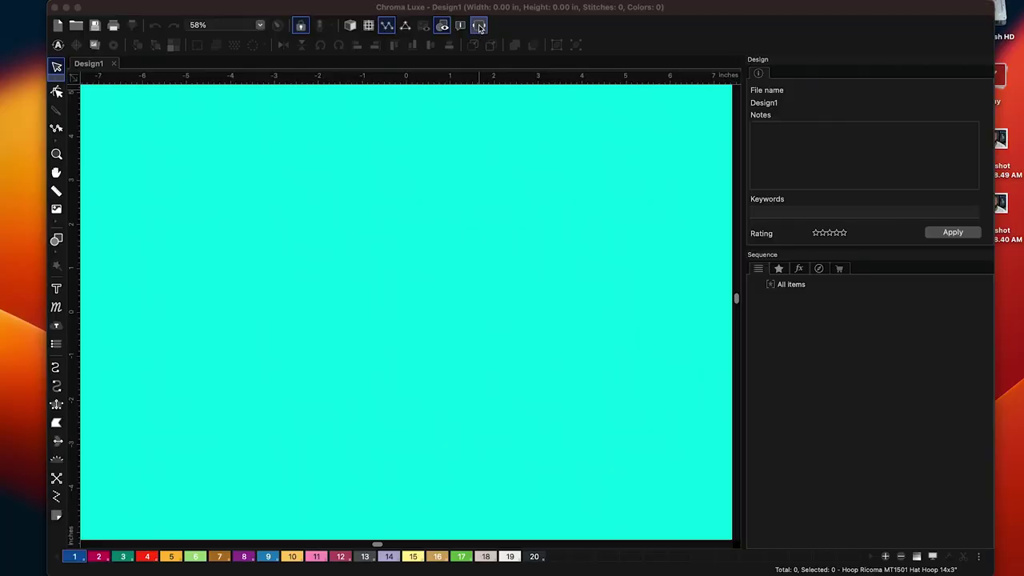
Open the hoop selection dialog.
{"action": "left_click", "coordinate": [479, 27]}
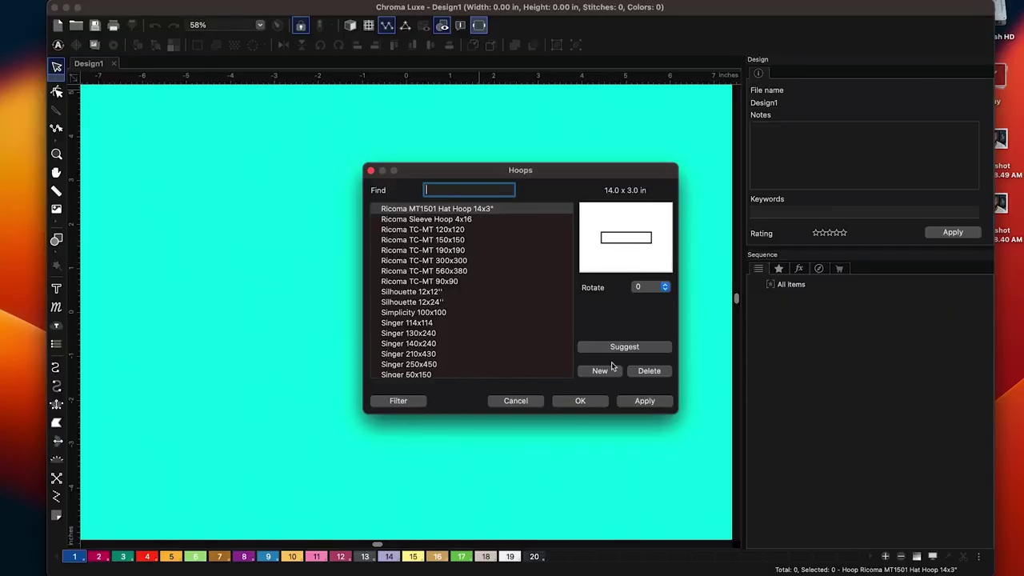
{"action": "left_click", "coordinate": [606, 371]}
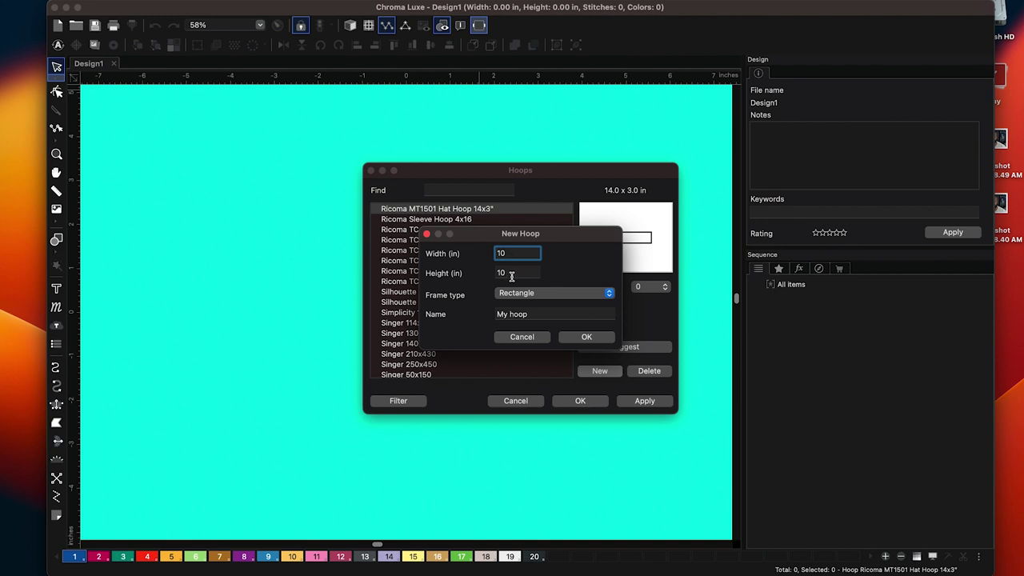
{"action": "left_click", "coordinate": [537, 317]}
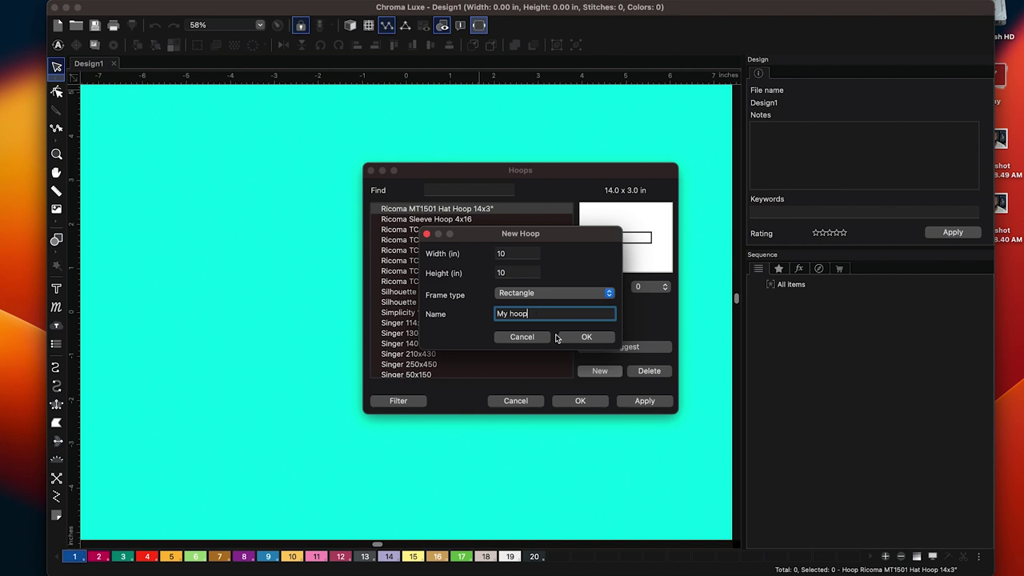
{"action": "left_click", "coordinate": [522, 336]}
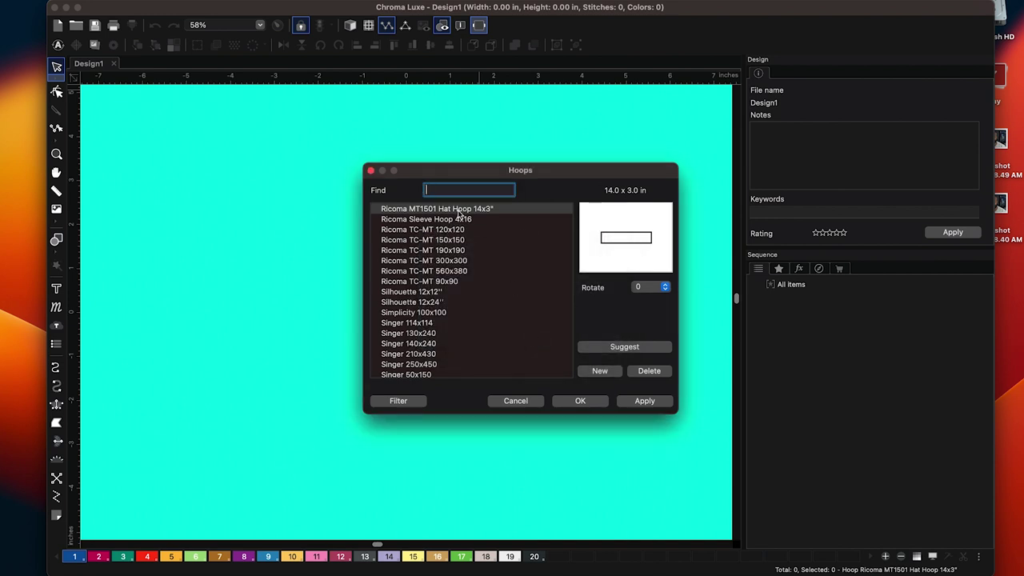
Set the design's hoop to Ricoma MT1501 Hat Hoop 14x3".
{"action": "left_click", "coordinate": [460, 210]}
{"action": "left_click", "coordinate": [581, 401]}
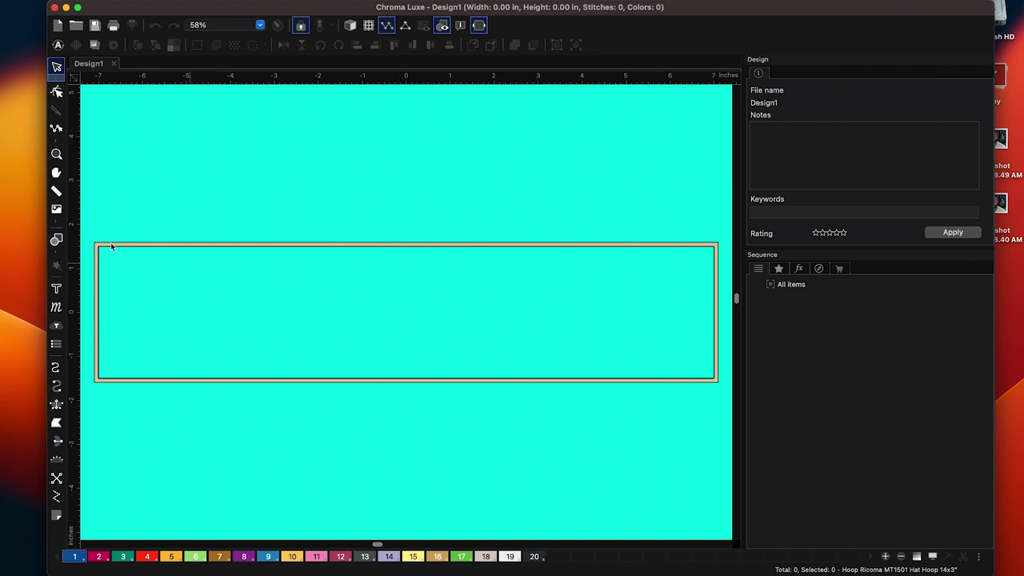
Add a text object with the letter A near the hoop's center and set its height to 1.79 in.
{"action": "left_click", "coordinate": [56, 288]}
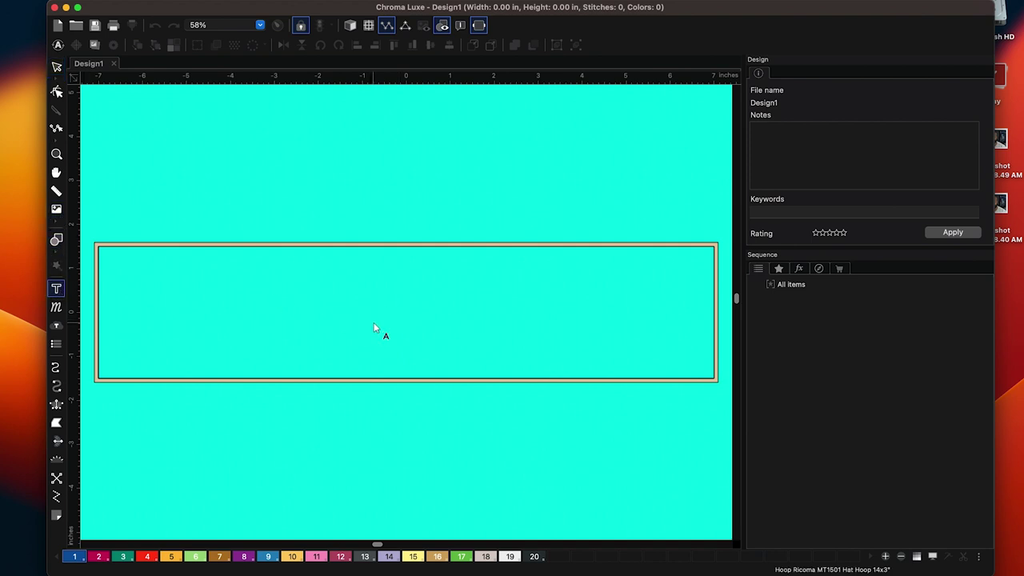
{"action": "left_click", "coordinate": [373, 323]}
{"action": "left_click", "coordinate": [802, 92]}
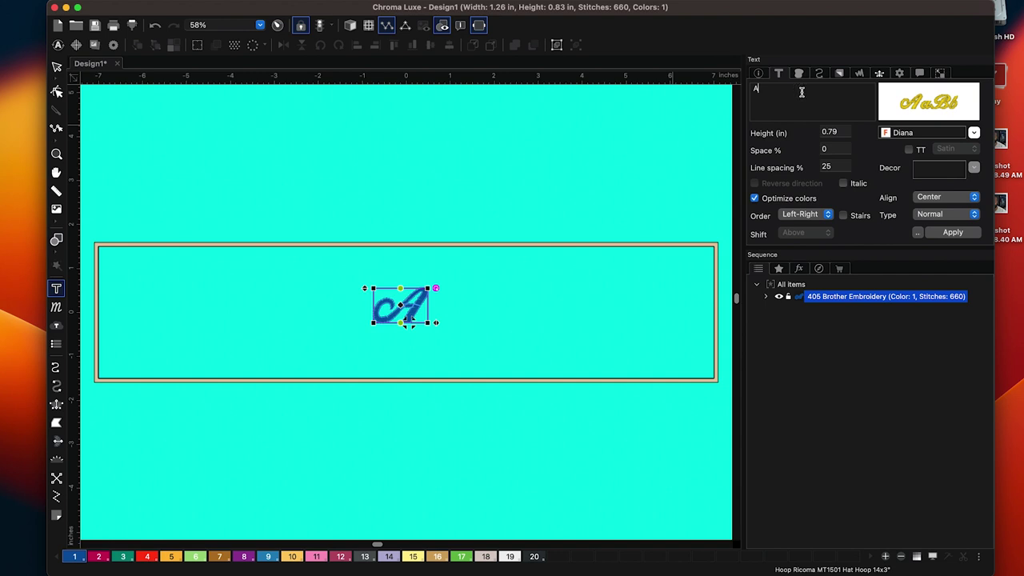
{"action": "left_click", "coordinate": [830, 131]}
{"action": "type", "text": "1."}
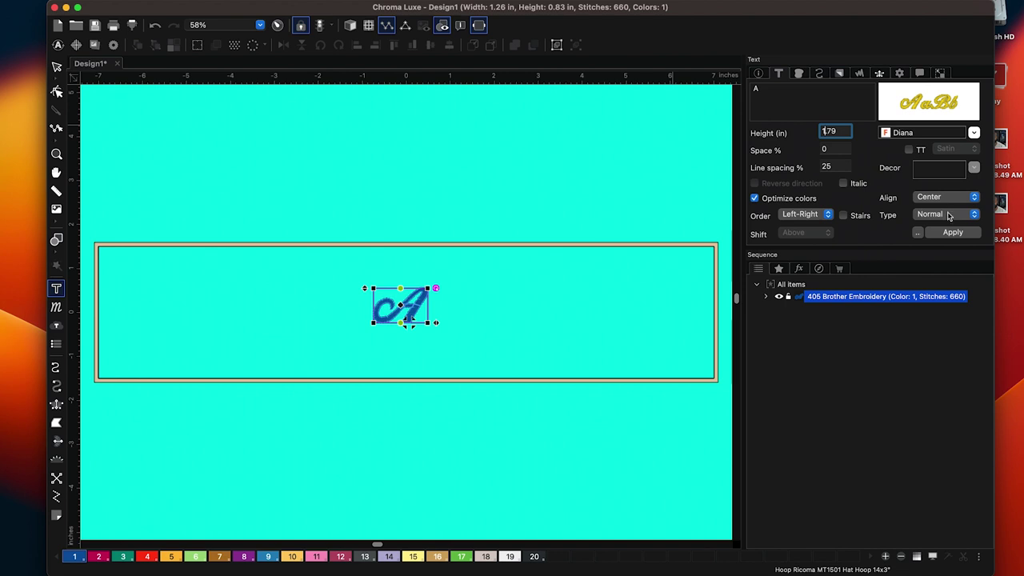
{"action": "left_click", "coordinate": [952, 232]}
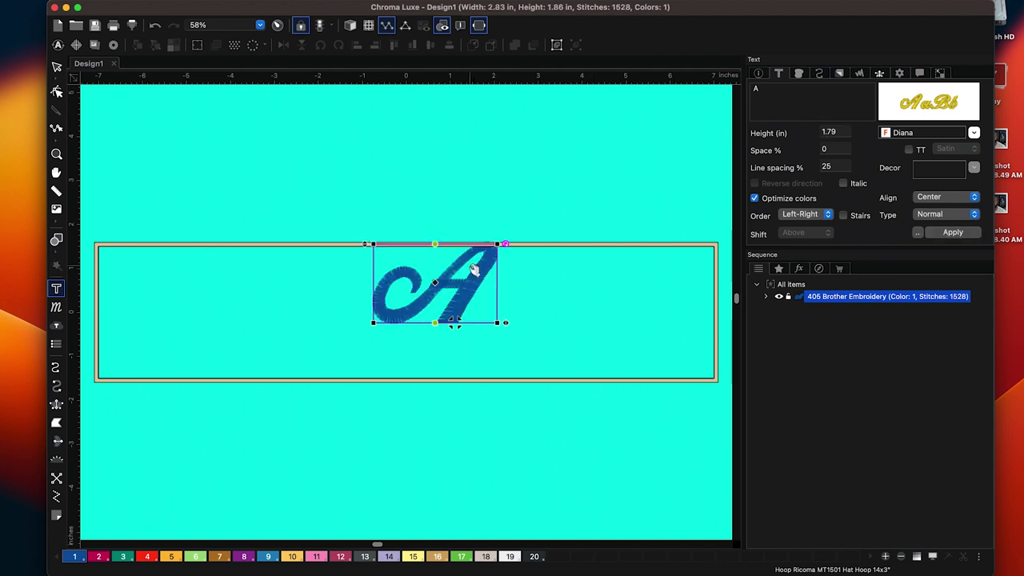
Move the letter A fully inside the hoop, slightly left of its center.
{"action": "left_click_drag", "start_coordinate": [483, 271], "coordinate": [411, 293]}
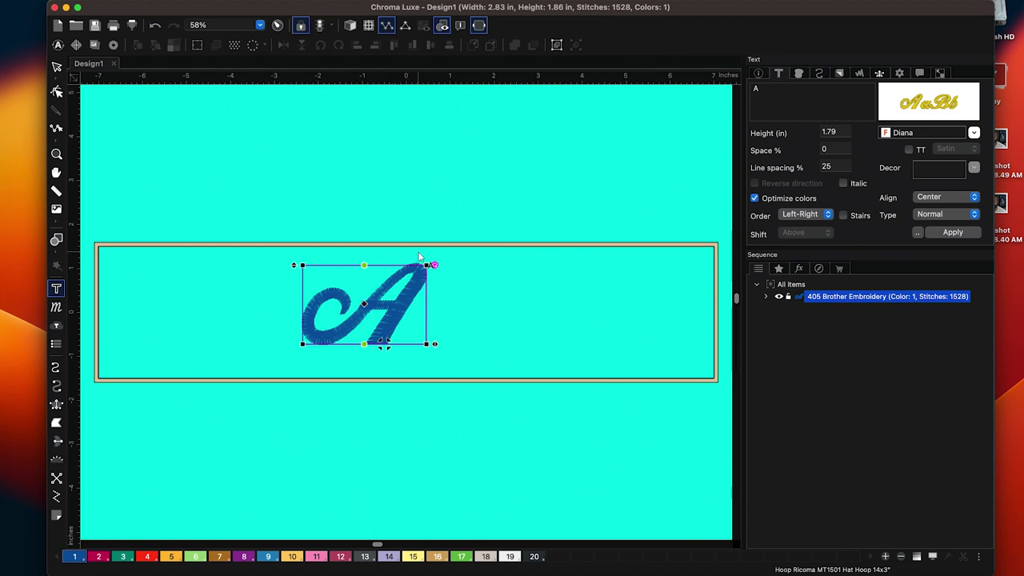
{"action": "left_click_drag", "start_coordinate": [417, 281], "coordinate": [417, 283]}
{"action": "left_click", "coordinate": [373, 280]}
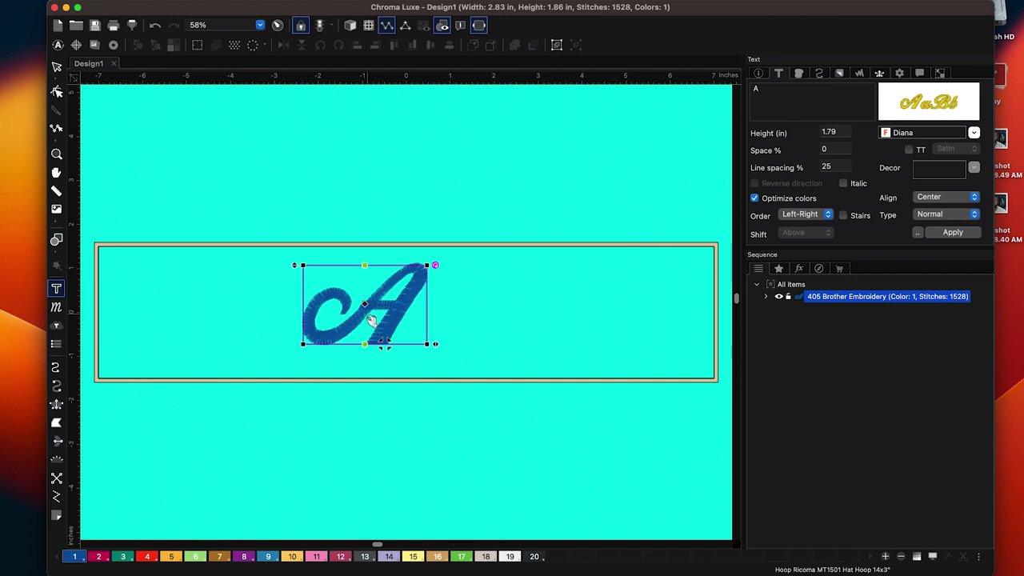
{"action": "left_click", "coordinate": [410, 292]}
{"action": "left_click_drag", "start_coordinate": [410, 292], "coordinate": [443, 290]}
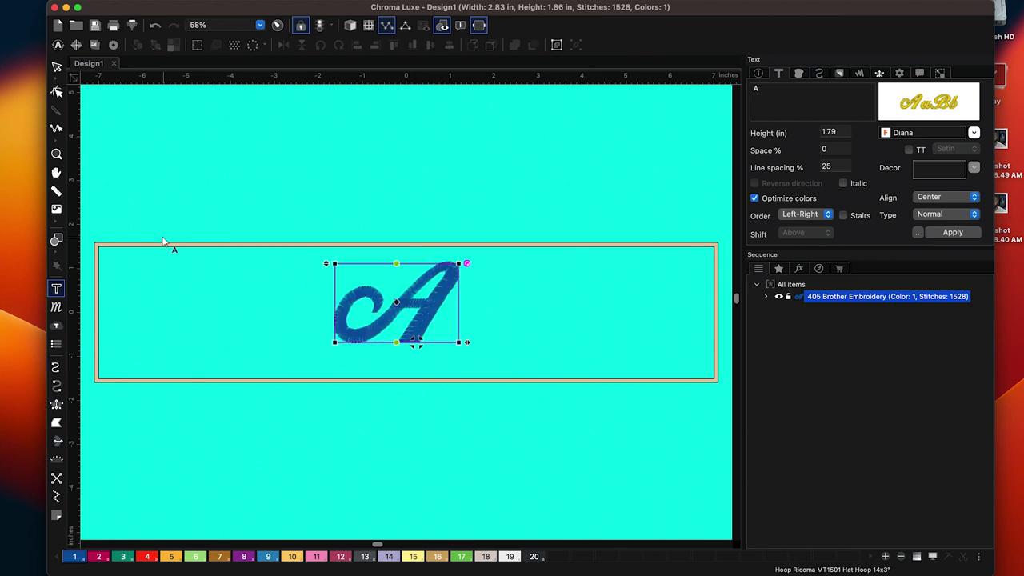
Add a vertical guide at 0 on the horizontal ruler, center the letter A on it and lower the letter within the hoop.
{"action": "left_click_drag", "start_coordinate": [78, 242], "coordinate": [408, 216]}
{"action": "key", "text": "Right"}
{"action": "key", "text": "Right"}
{"action": "key", "text": "Right"}
{"action": "left_click_drag", "start_coordinate": [446, 302], "coordinate": [450, 301]}
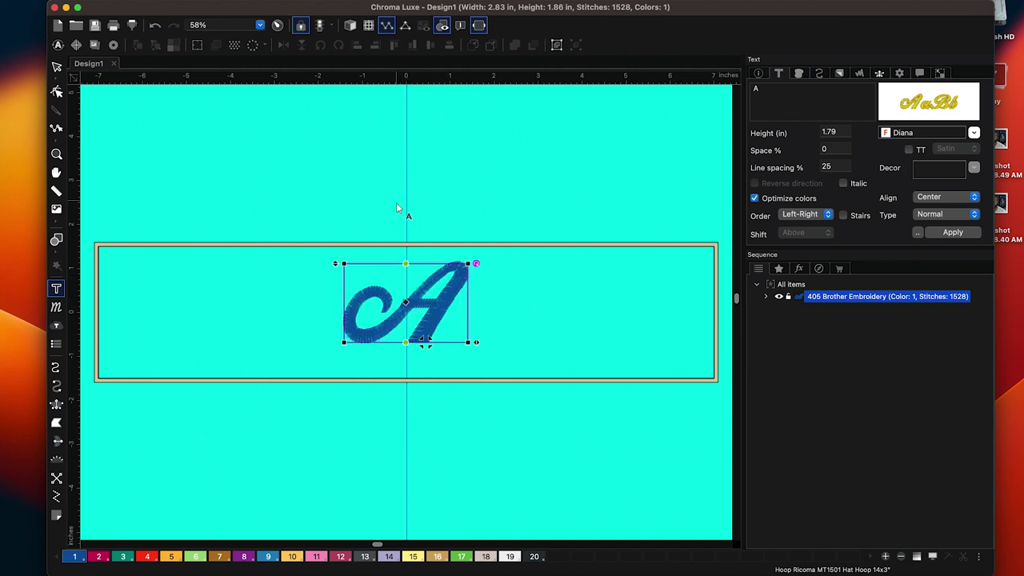
{"action": "left_click_drag", "start_coordinate": [449, 302], "coordinate": [450, 324]}
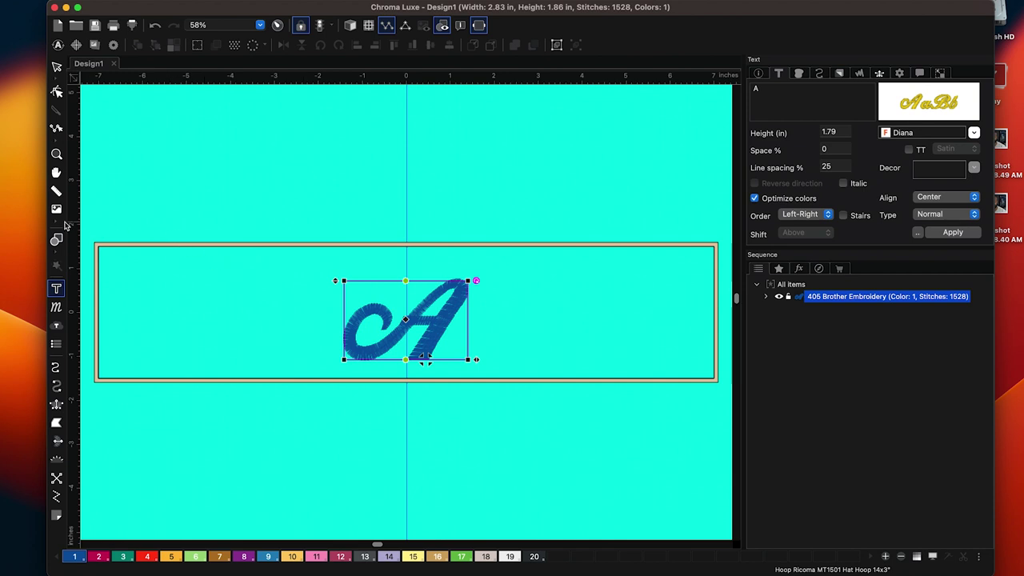
Measure the horizontal distances from the letter A's left and right edges to the hoop's sides.
{"action": "left_click", "coordinate": [57, 192]}
{"action": "left_click_drag", "start_coordinate": [469, 293], "coordinate": [713, 292]}
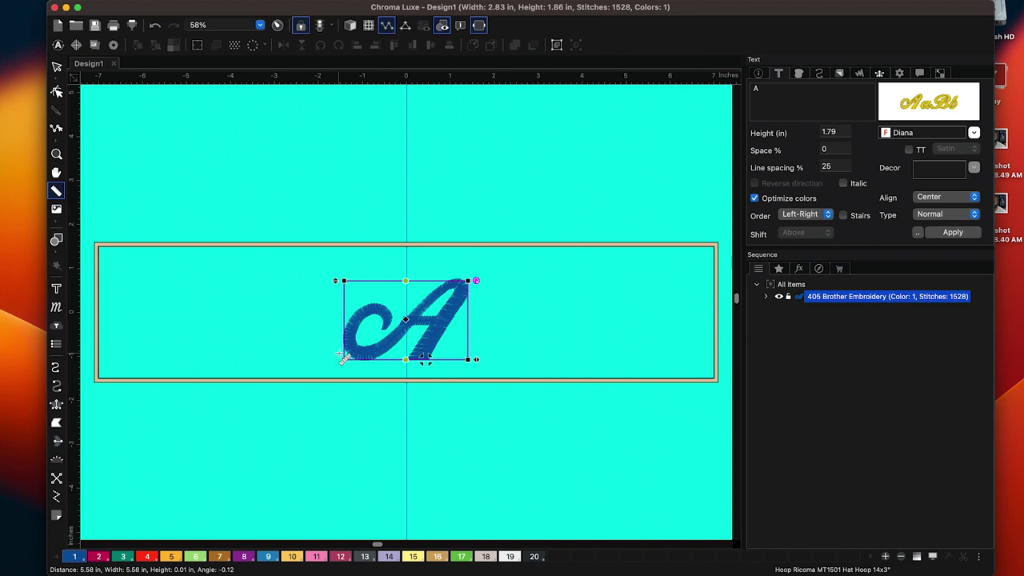
{"action": "left_click_drag", "start_coordinate": [346, 344], "coordinate": [98, 344]}
{"action": "left_click_drag", "start_coordinate": [474, 293], "coordinate": [716, 292]}
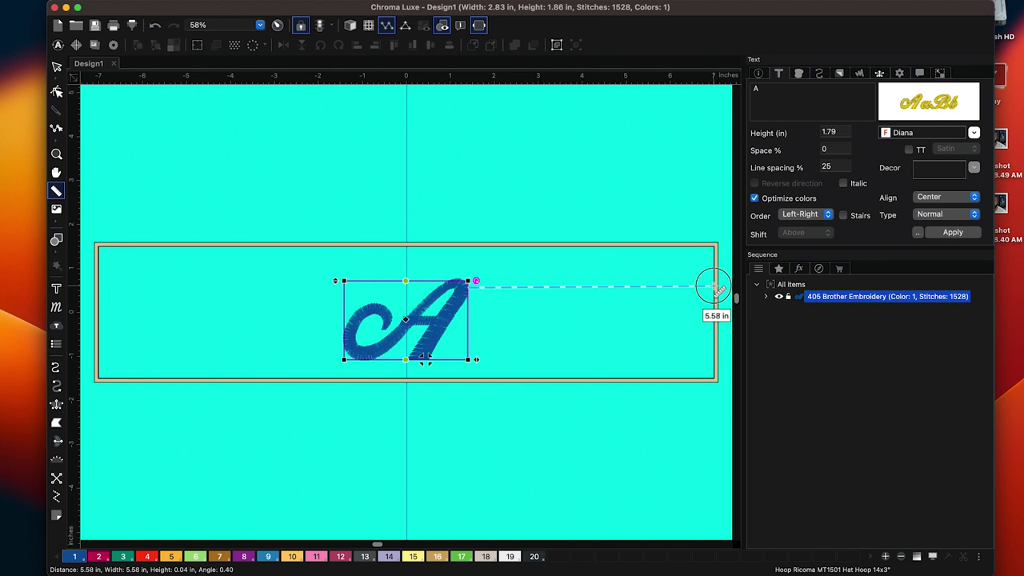
{"action": "left_click_drag", "start_coordinate": [716, 292], "coordinate": [717, 292]}
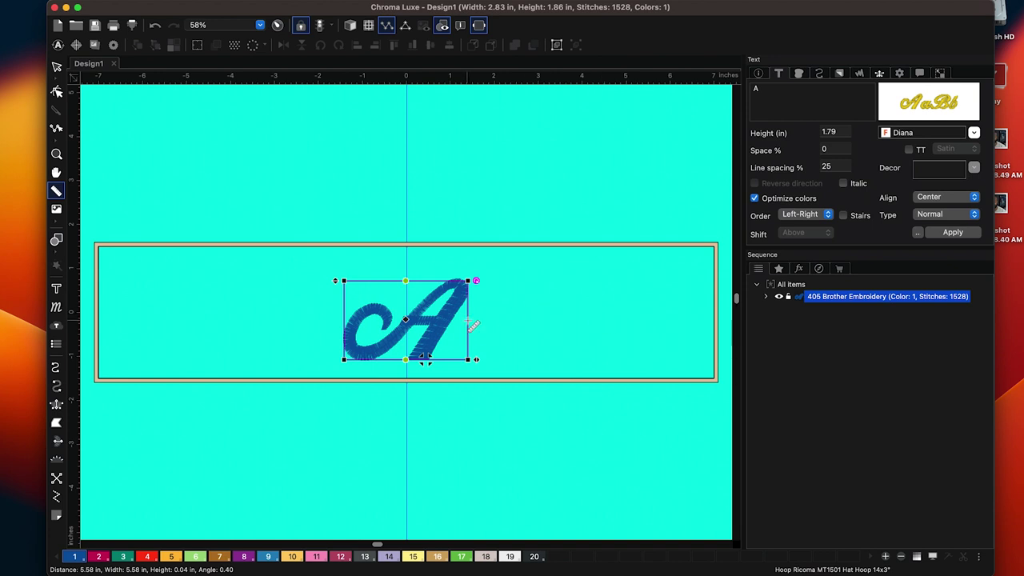
{"action": "left_click_drag", "start_coordinate": [473, 300], "coordinate": [708, 291]}
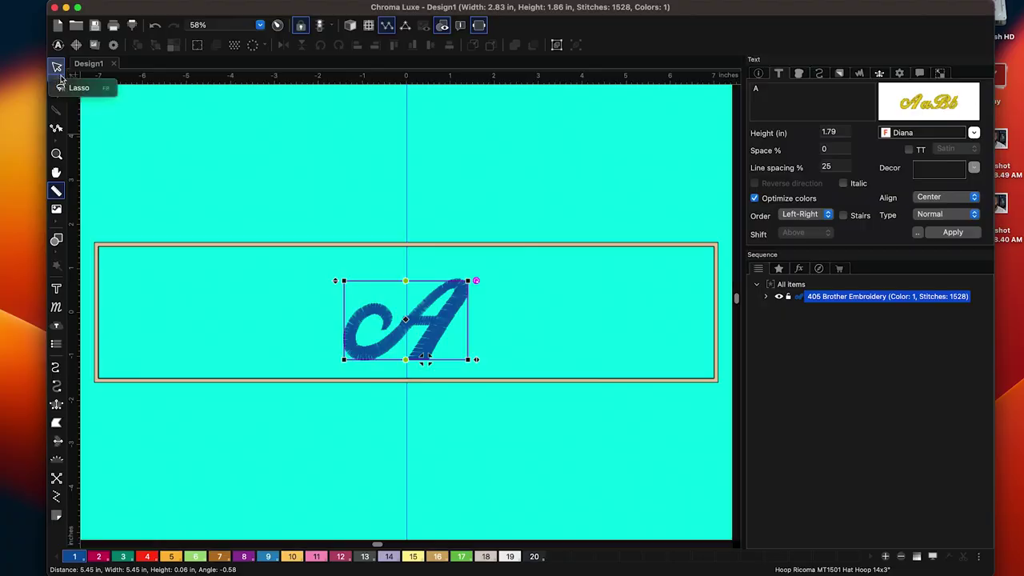
Create a rectangular hoop named HAT, 16 in wide and 3 in high, and use it for the design.
{"action": "left_click", "coordinate": [479, 25]}
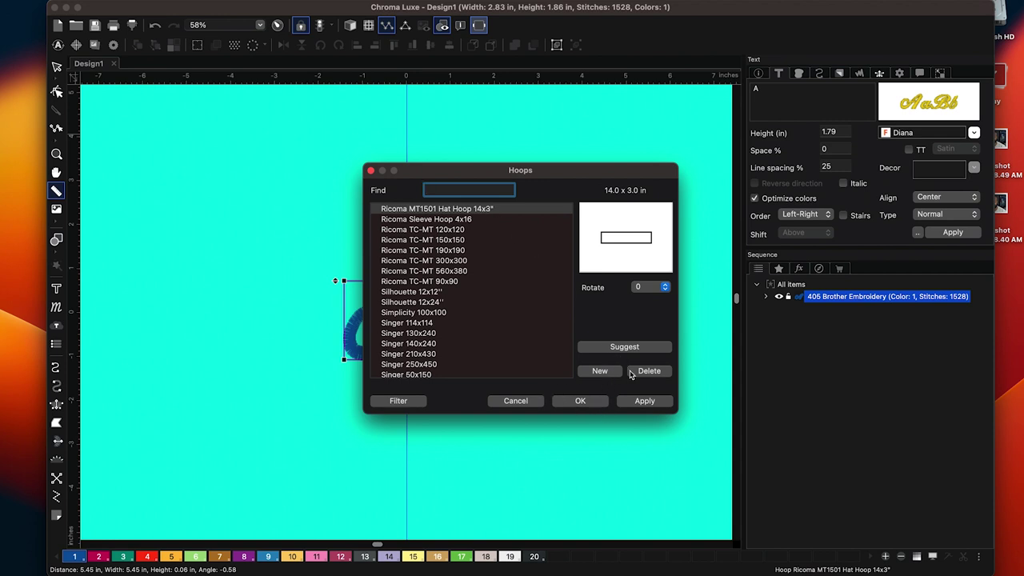
{"action": "left_click", "coordinate": [467, 209]}
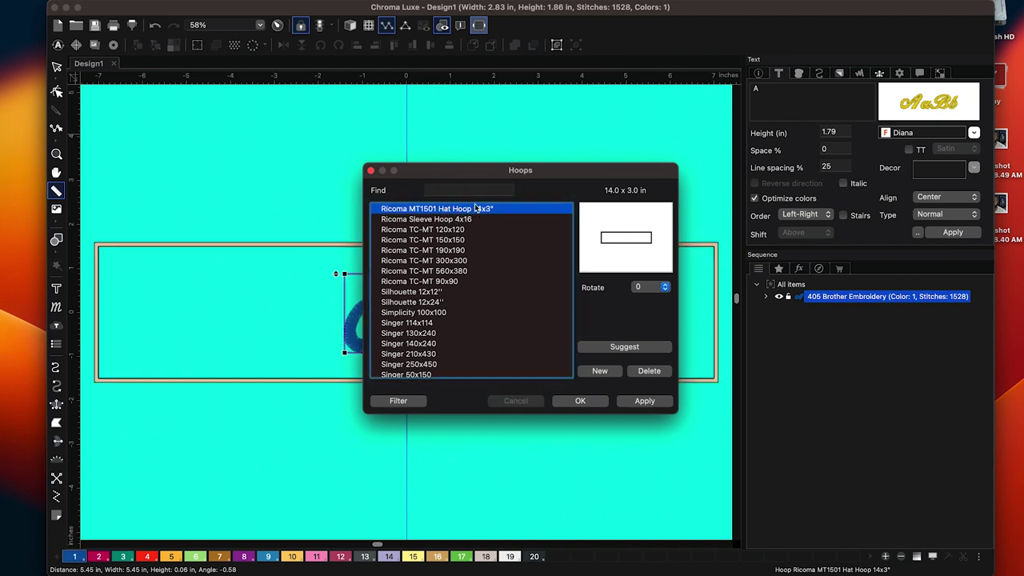
{"action": "left_click", "coordinate": [600, 371]}
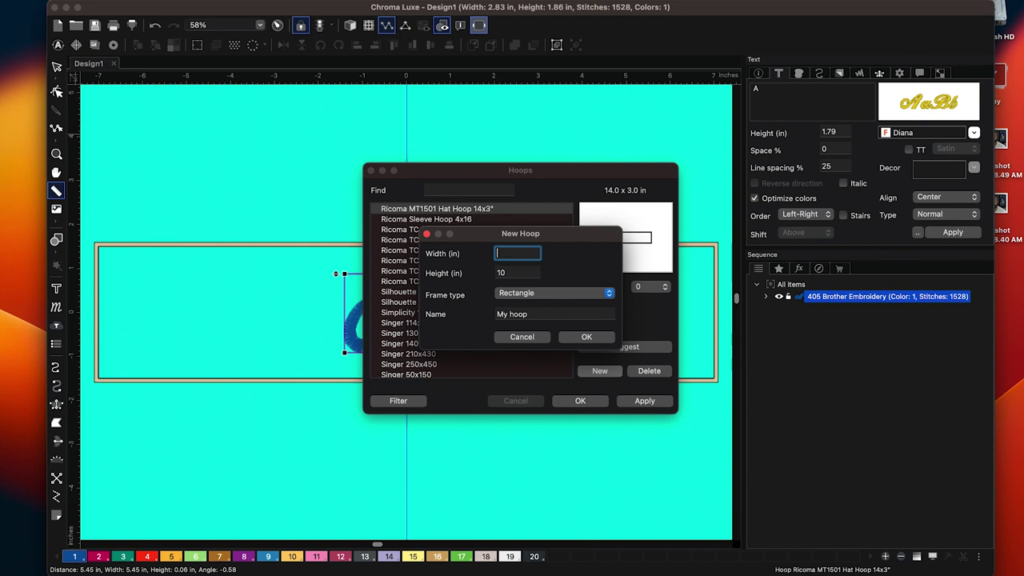
{"action": "left_click", "coordinate": [520, 272]}
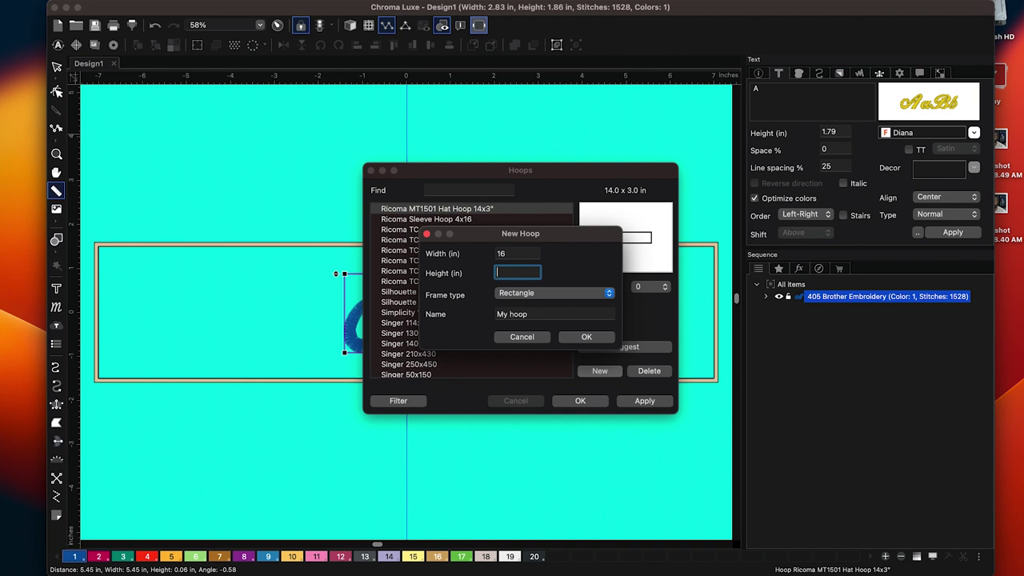
{"action": "key", "text": "Tab"}
{"action": "key", "text": "BackSpace"}
{"action": "key", "text": "BackSpace"}
{"action": "key", "text": "BackSpace"}
{"action": "key", "text": "BackSpace"}
{"action": "key", "text": "BackSpace"}
{"action": "key", "text": "BackSpace"}
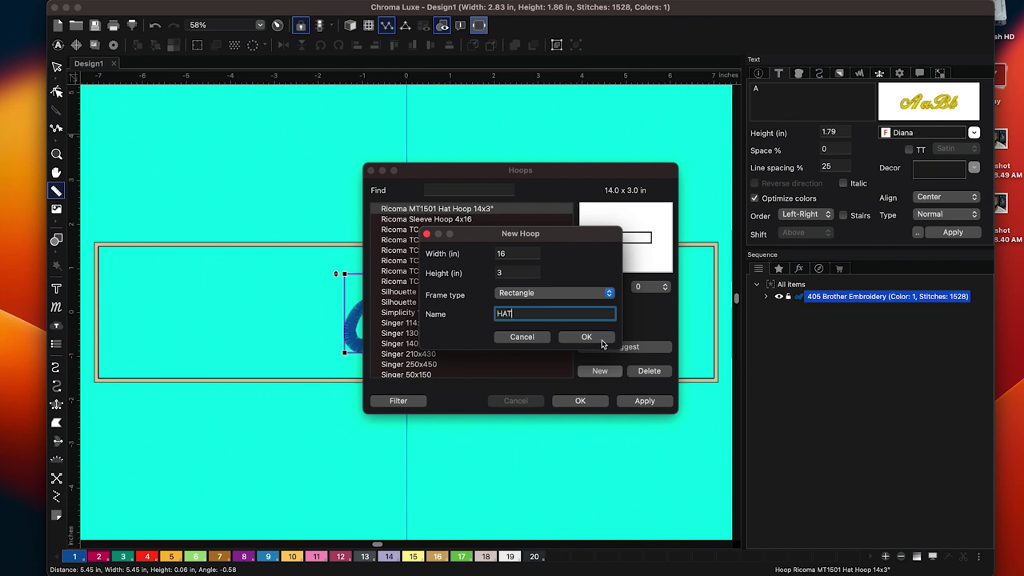
{"action": "left_click", "coordinate": [601, 342]}
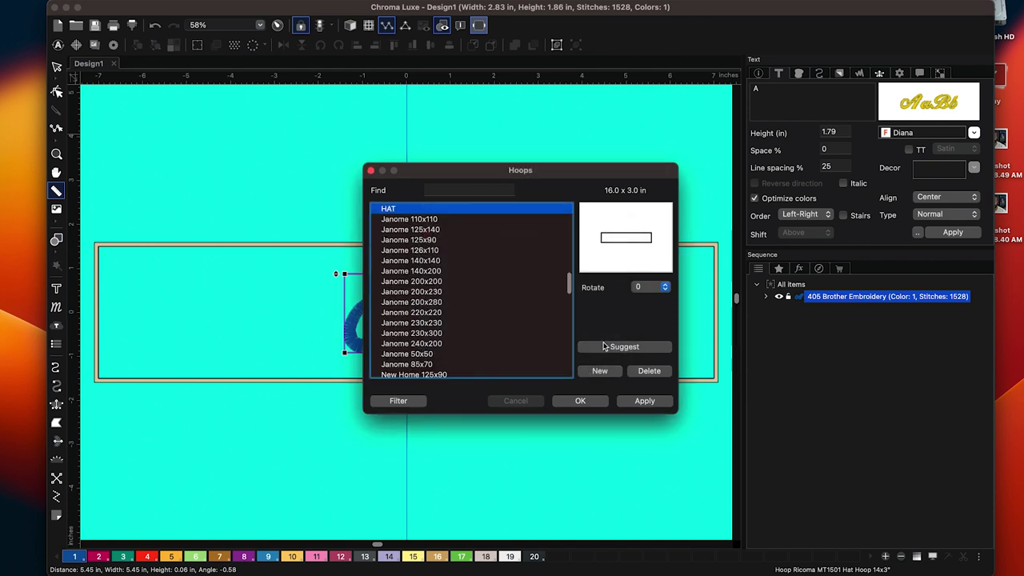
{"action": "left_click", "coordinate": [604, 402]}
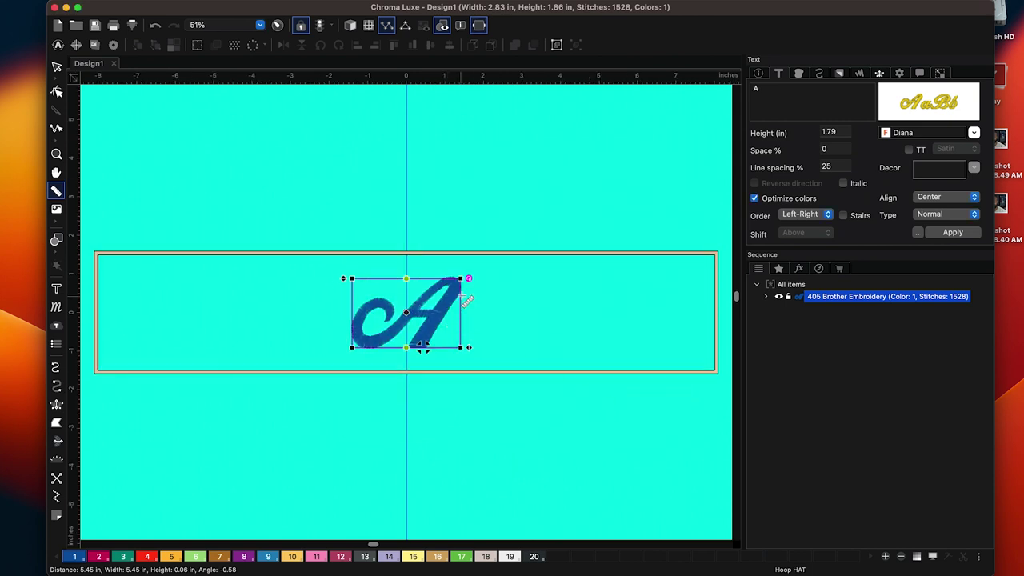
Measure outward from the letter A's right edge and add a separate text object W in the right part of the hoop.
{"action": "left_click_drag", "start_coordinate": [462, 292], "coordinate": [663, 289]}
{"action": "left_click", "coordinate": [56, 288]}
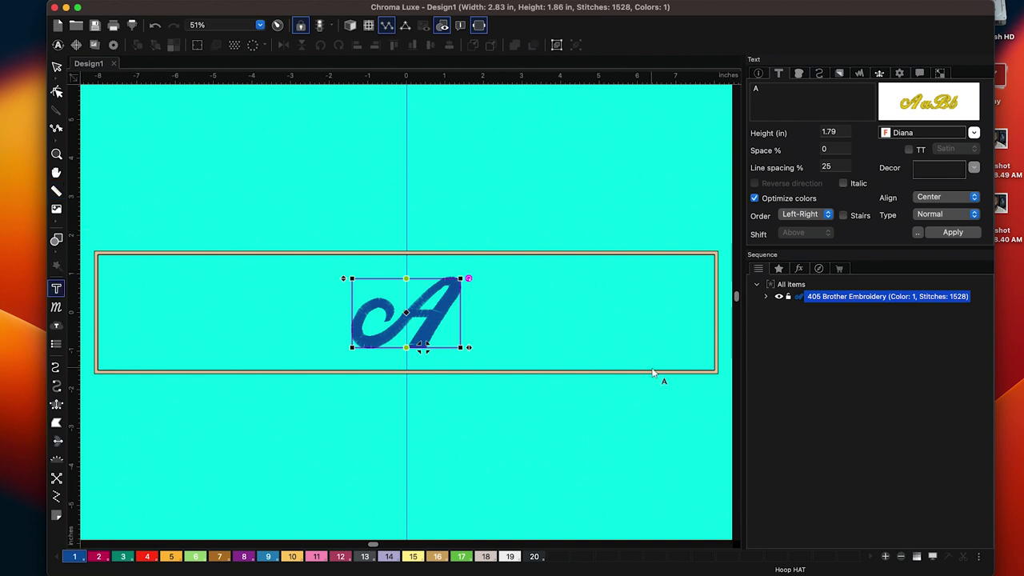
{"action": "key", "text": "Escape"}
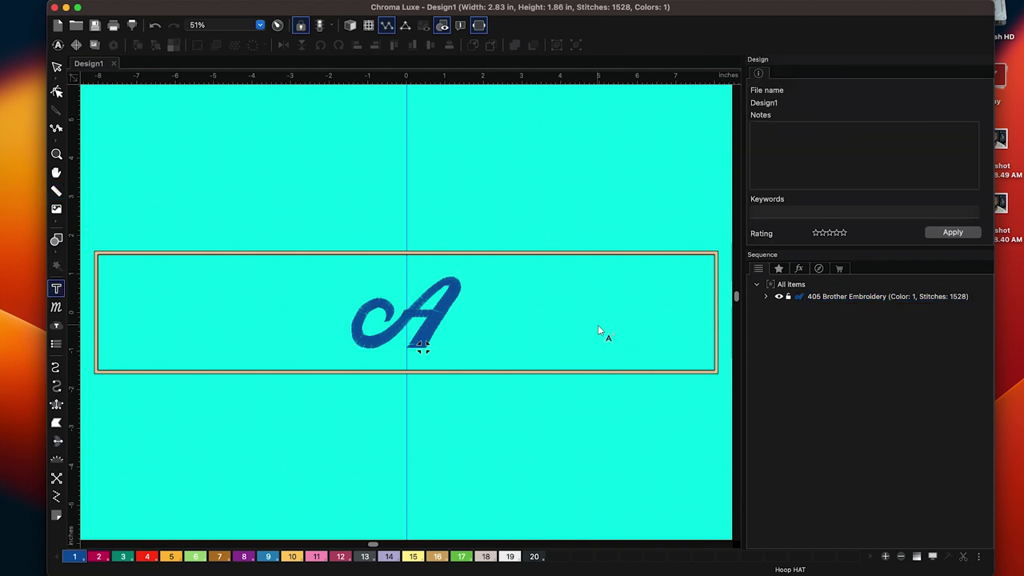
{"action": "left_click", "coordinate": [597, 324]}
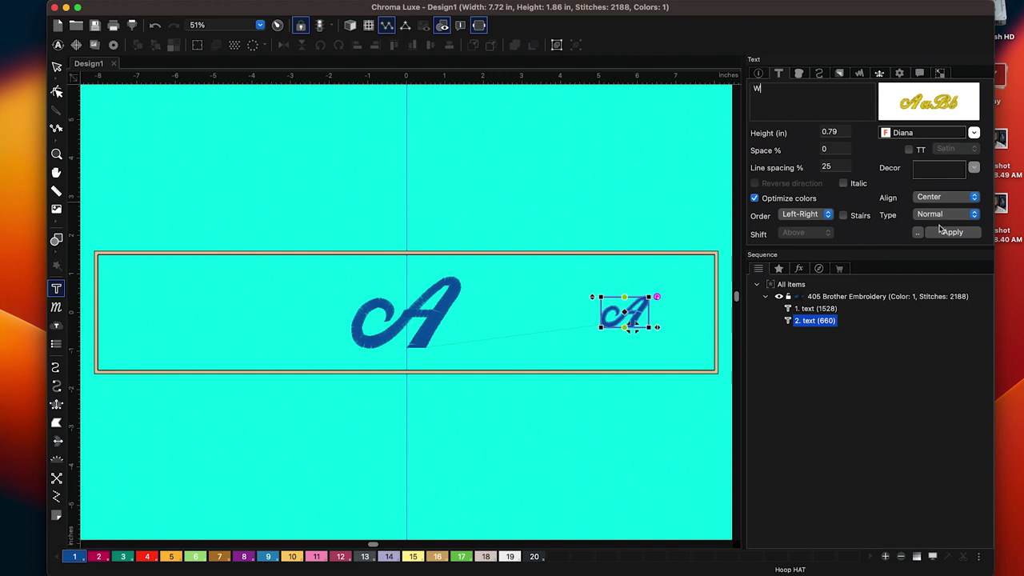
{"action": "left_click", "coordinate": [952, 232]}
Add a horizontal guide along the letter A's baseline and align the W on it near the hoop's right end.
{"action": "left_click_drag", "start_coordinate": [645, 327], "coordinate": [664, 341]}
{"action": "left_click_drag", "start_coordinate": [482, 81], "coordinate": [516, 349]}
{"action": "left_click", "coordinate": [652, 330]}
{"action": "left_click_drag", "start_coordinate": [650, 327], "coordinate": [652, 331]}
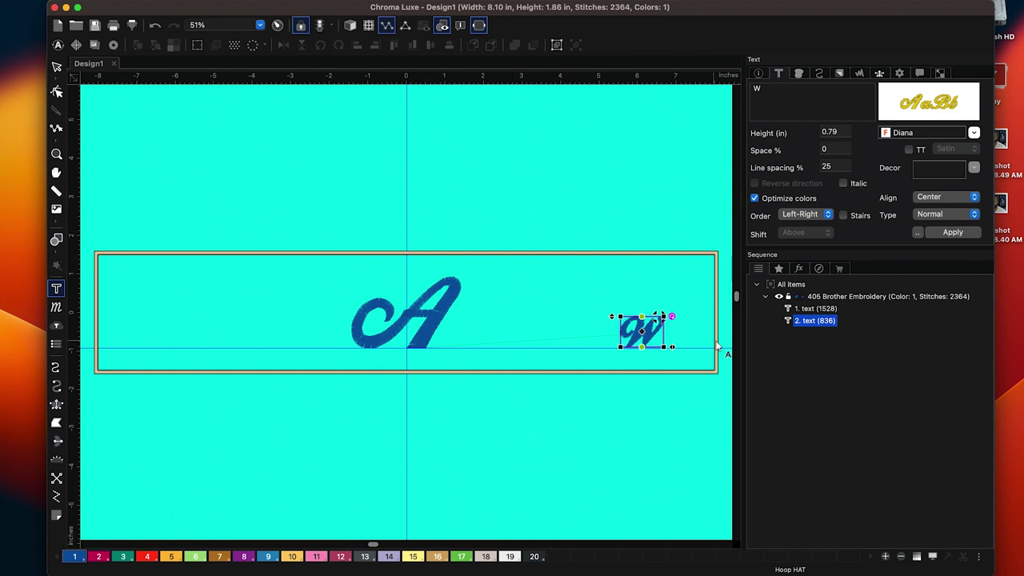
{"action": "left_click_drag", "start_coordinate": [652, 330], "coordinate": [674, 330]}
Measure the horizontal distance from the letter A's right edge to the middle of the W.
{"action": "left_click", "coordinate": [56, 190]}
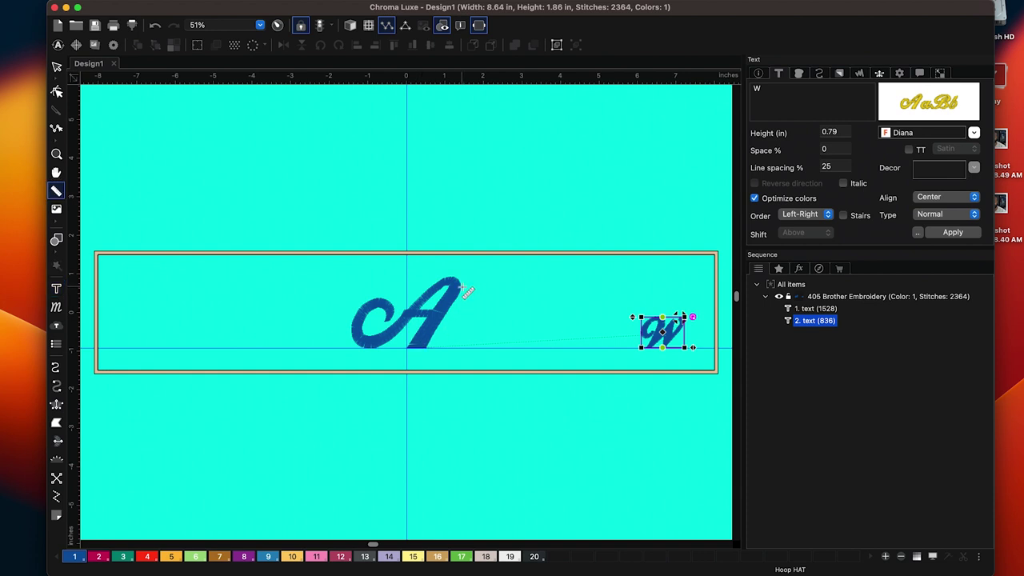
{"action": "left_click_drag", "start_coordinate": [461, 287], "coordinate": [676, 286]}
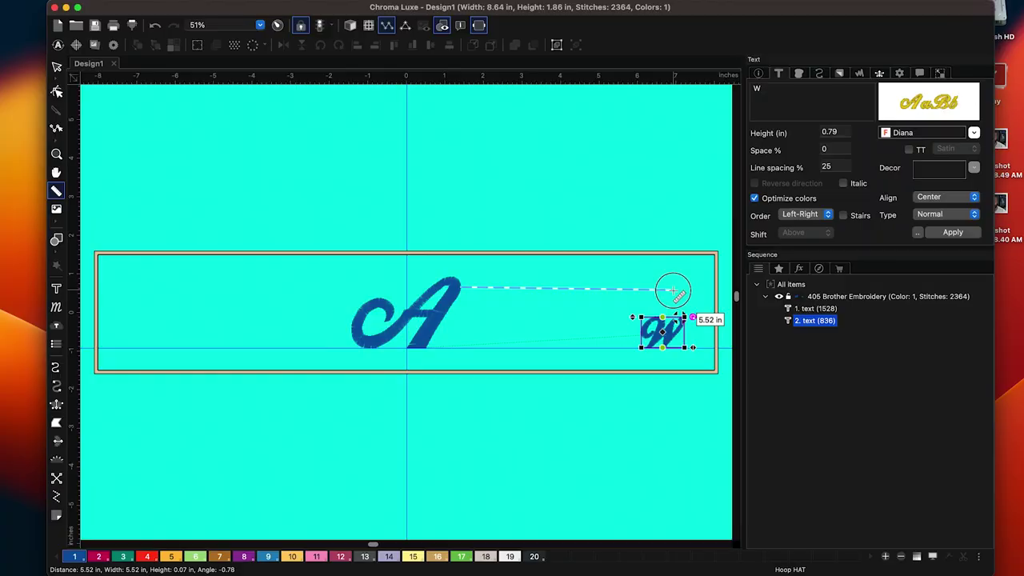
{"action": "left_click_drag", "start_coordinate": [672, 291], "coordinate": [674, 286]}
Move the W about 0.09 in along the baseline guide toward the hoop's right edge.
{"action": "left_click", "coordinate": [57, 66]}
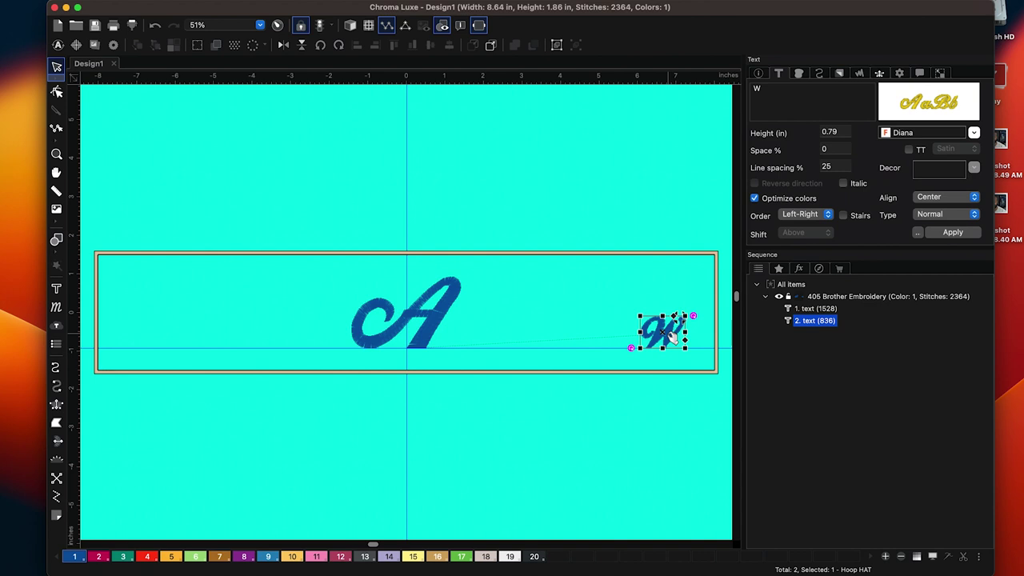
{"action": "scroll", "coordinate": [672, 338], "scroll_direction": "right", "scroll_amount": 3}
{"action": "left_click_drag", "start_coordinate": [606, 326], "coordinate": [612, 324]}
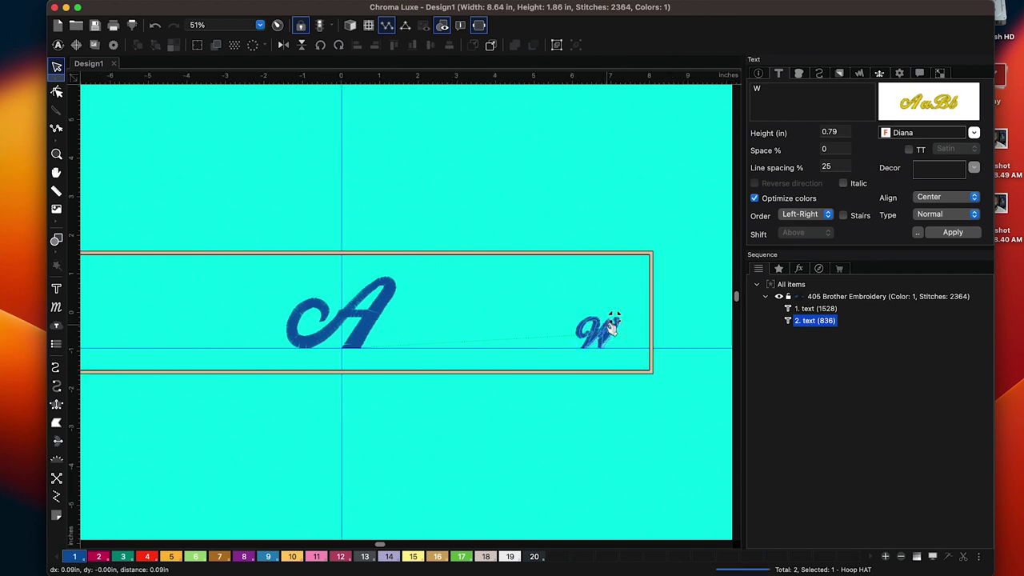
Recheck the spacing between the A and the center of the moved W, and bring the hoop's left end into view.
{"action": "left_click", "coordinate": [56, 190]}
{"action": "left_click_drag", "start_coordinate": [396, 286], "coordinate": [603, 290]}
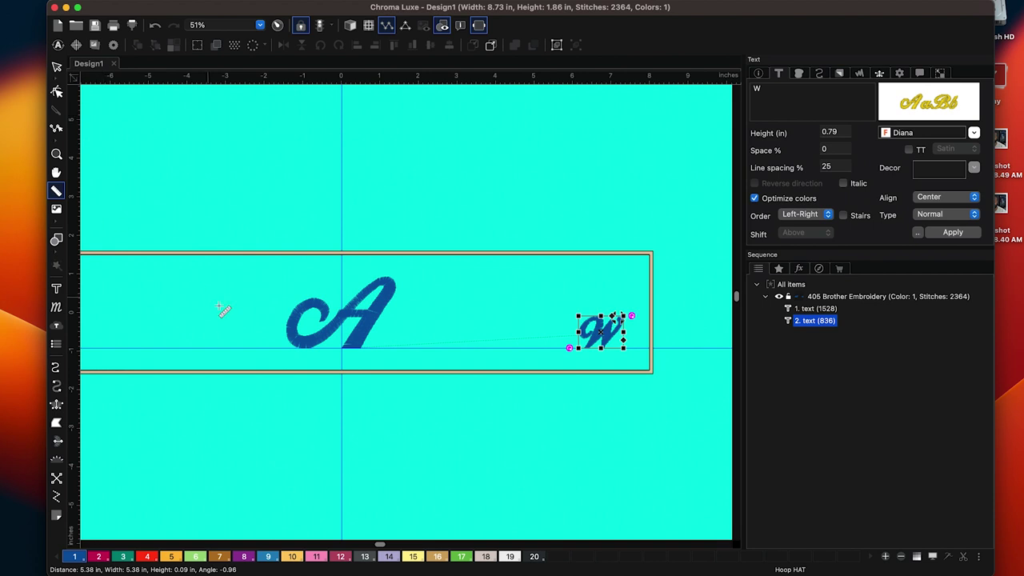
{"action": "left_click", "coordinate": [820, 269]}
{"action": "left_click_drag", "start_coordinate": [912, 416], "coordinate": [880, 421]}
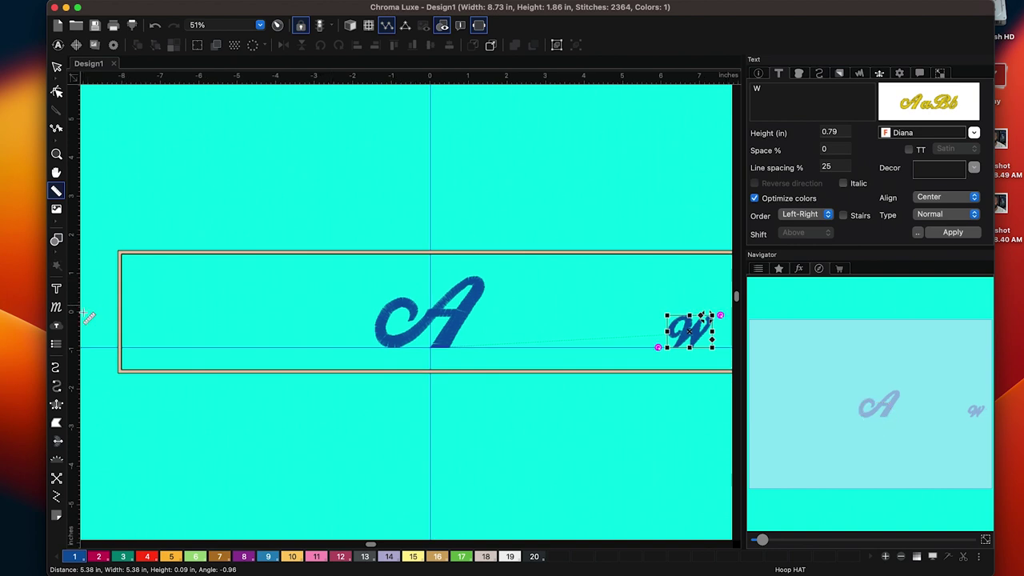
Add the letter P as separate 0.79 in Diana text between the hoop's left end and the A.
{"action": "left_click", "coordinate": [56, 288]}
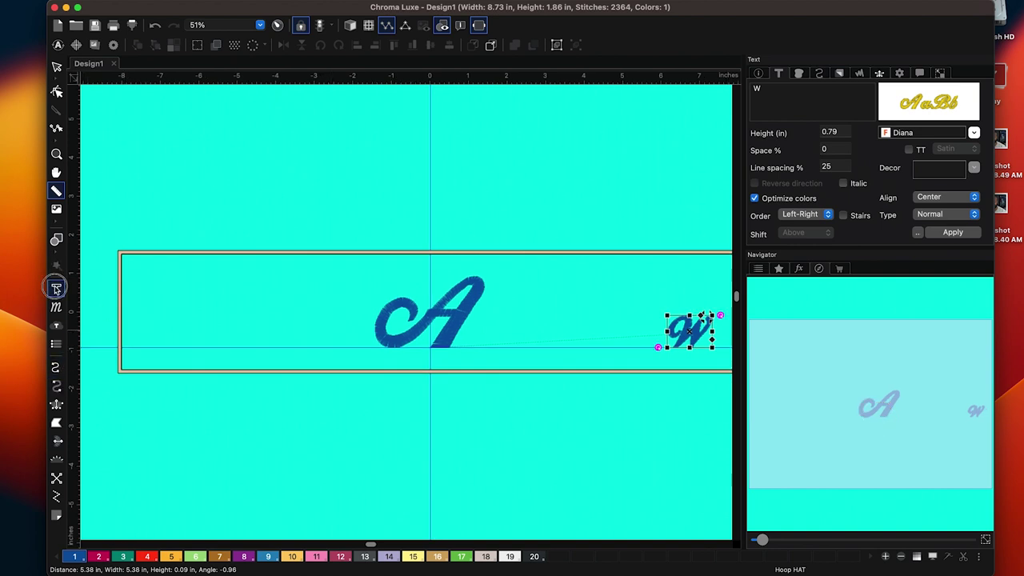
{"action": "left_click", "coordinate": [193, 326]}
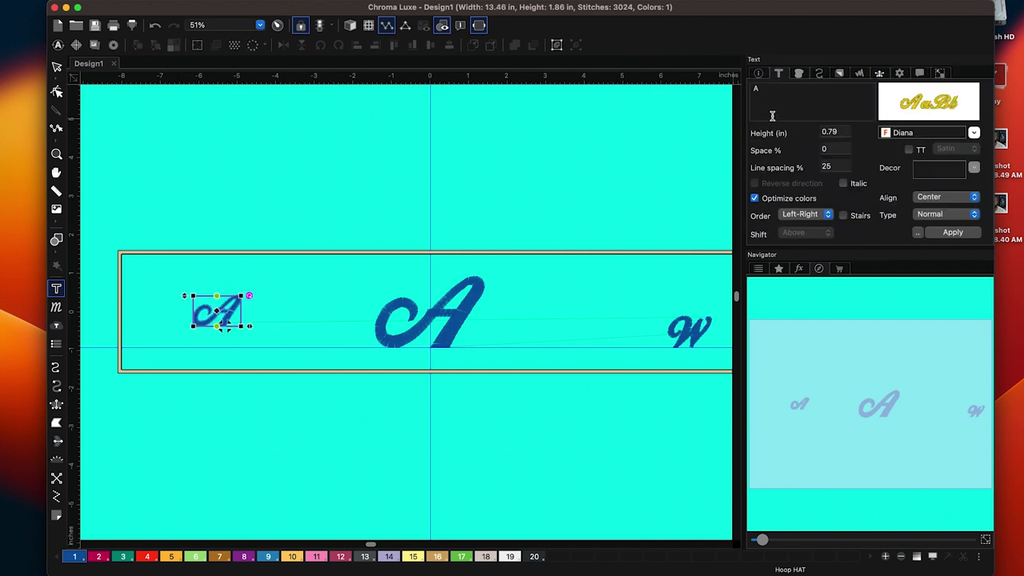
{"action": "left_click", "coordinate": [966, 234]}
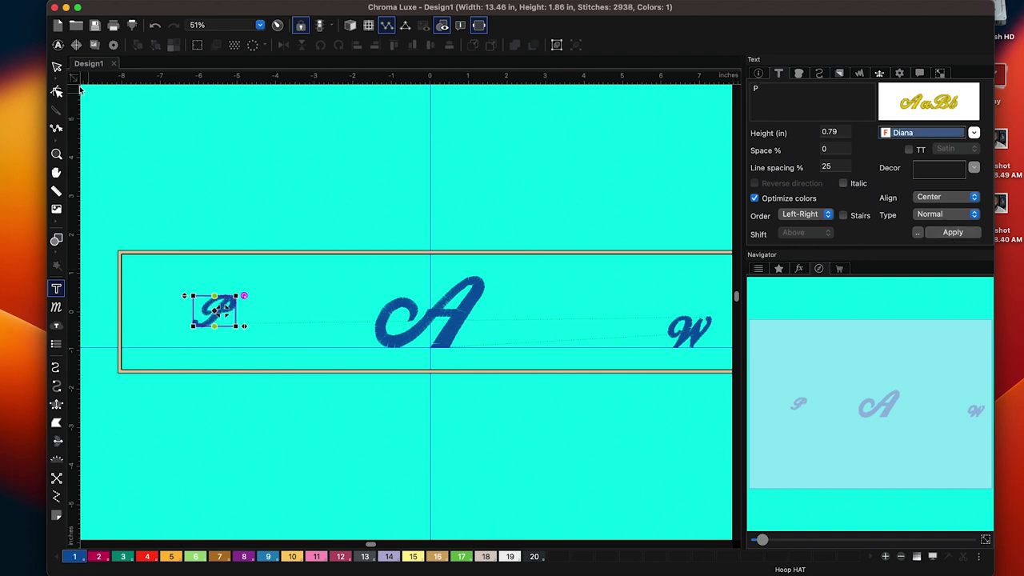
Move the P down onto the baseline guide and shift it along the guide toward the hoop's left end.
{"action": "left_click", "coordinate": [57, 66]}
{"action": "left_click_drag", "start_coordinate": [230, 316], "coordinate": [221, 324]}
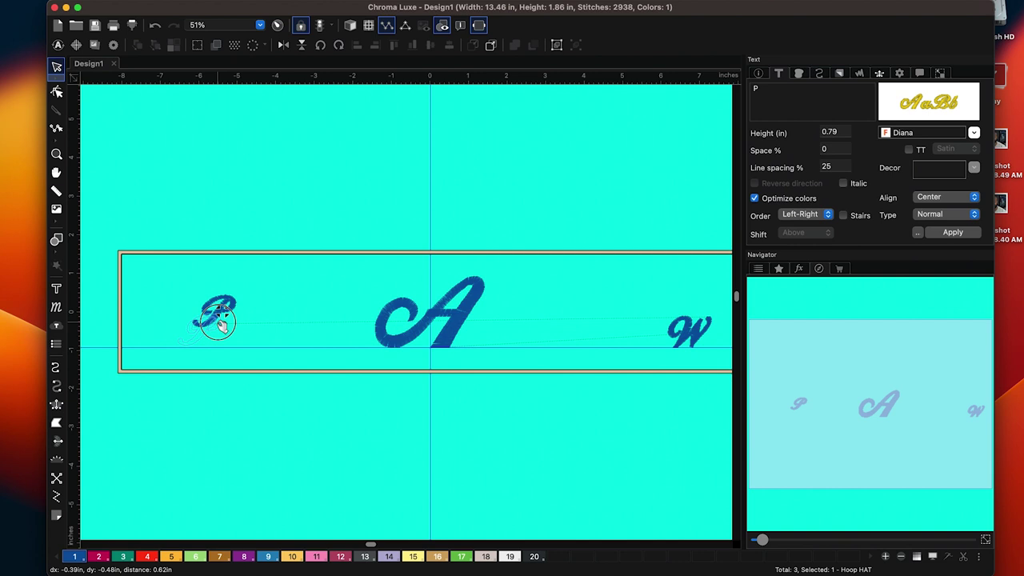
{"action": "left_click_drag", "start_coordinate": [220, 324], "coordinate": [221, 324]}
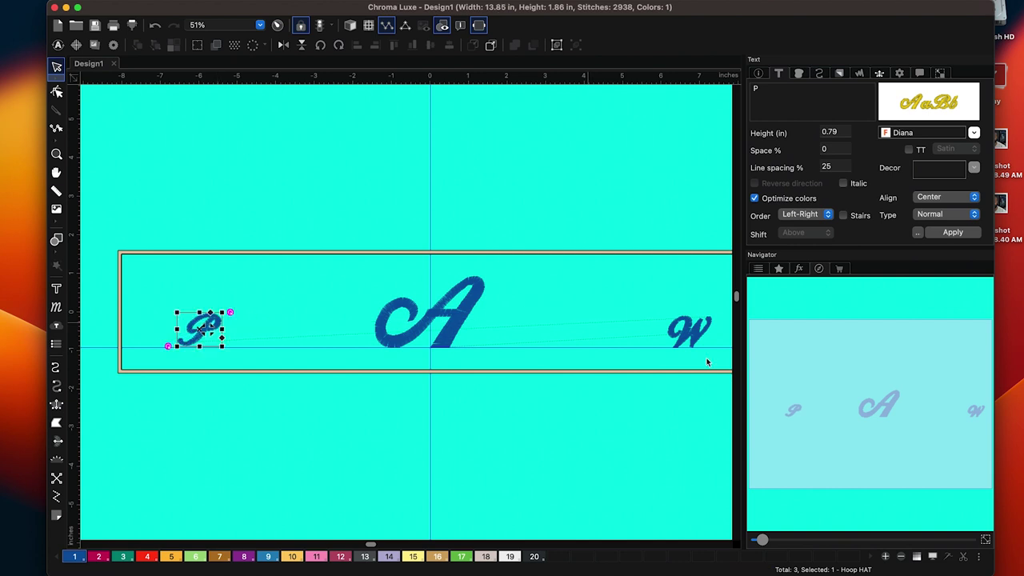
{"action": "left_click_drag", "start_coordinate": [894, 409], "coordinate": [903, 408]}
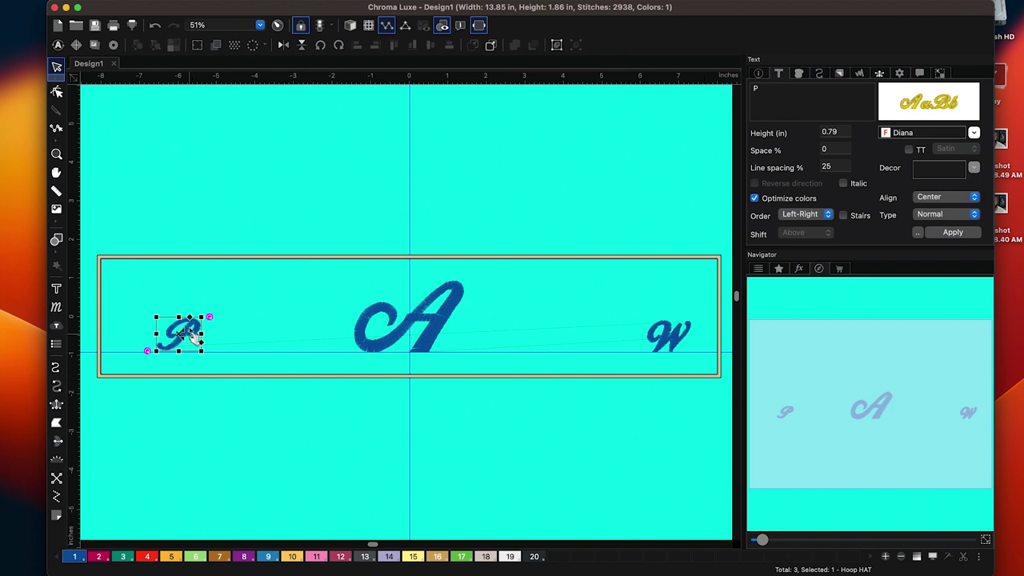
{"action": "left_click_drag", "start_coordinate": [192, 335], "coordinate": [120, 346]}
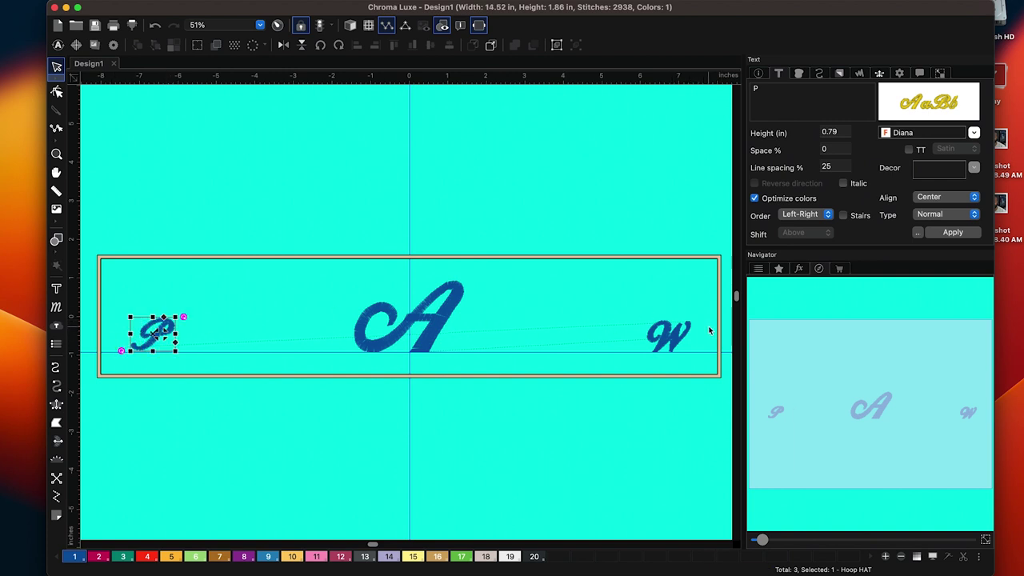
Measure the distance from the A's left edge to the P, and move the P about 0.24 in farther toward the hoop's left edge.
{"action": "left_click", "coordinate": [56, 190]}
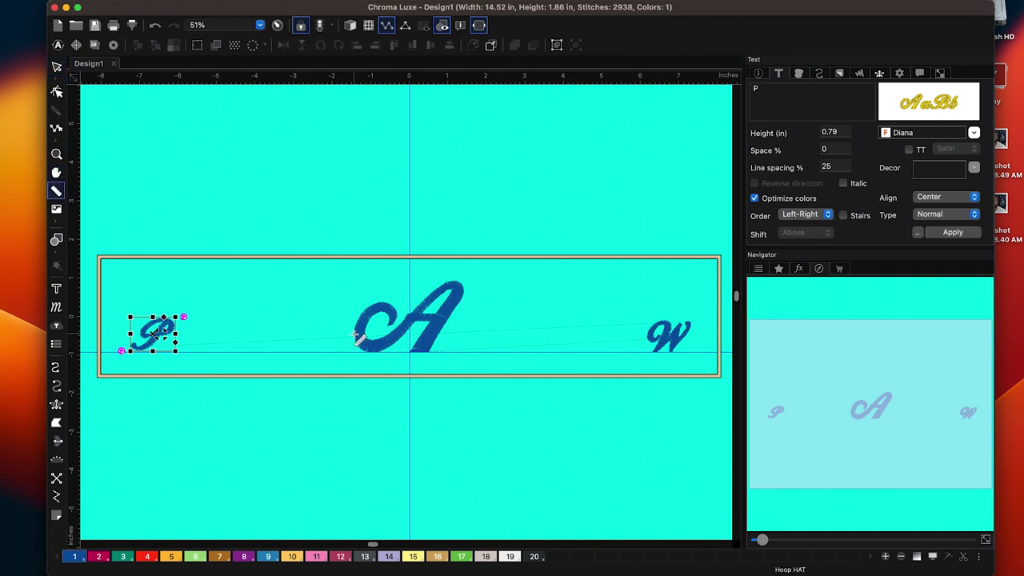
{"action": "left_click_drag", "start_coordinate": [354, 334], "coordinate": [142, 332]}
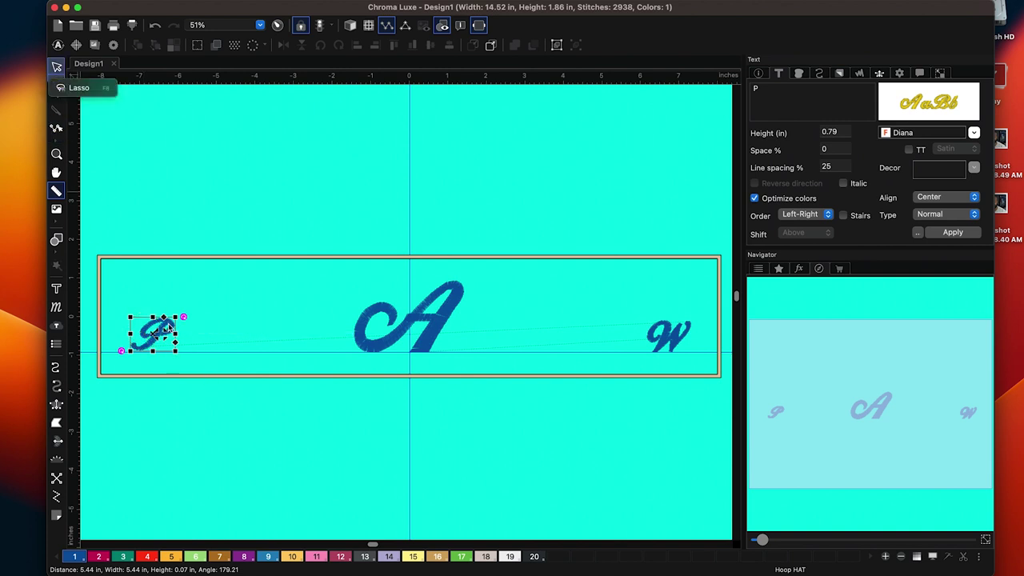
{"action": "left_click", "coordinate": [58, 68]}
{"action": "left_click", "coordinate": [167, 323]}
{"action": "left_click_drag", "start_coordinate": [166, 323], "coordinate": [161, 322]}
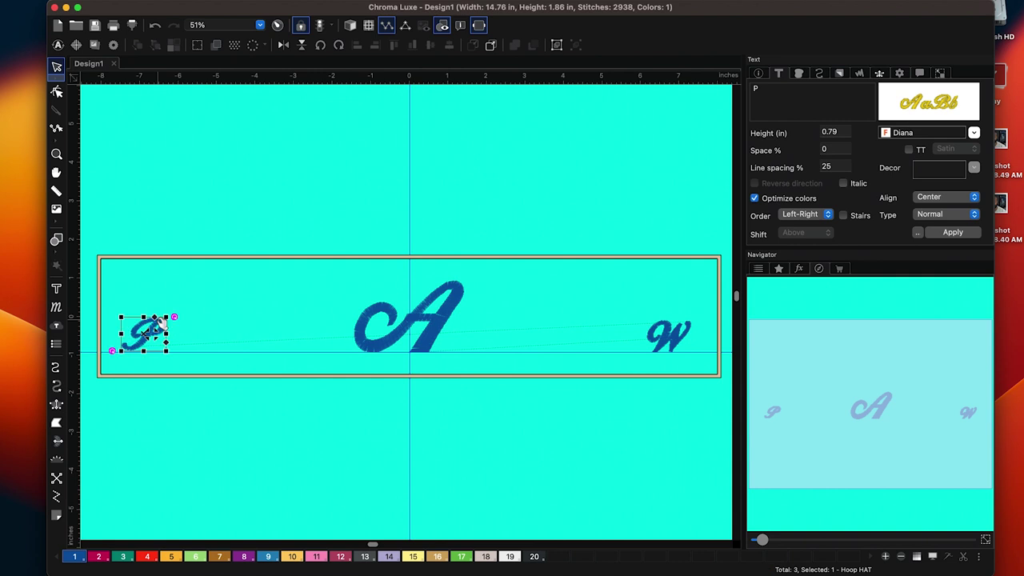
Measure the spacing from the A's left edge to the P's center and from its right edge toward the W.
{"action": "left_click", "coordinate": [443, 319]}
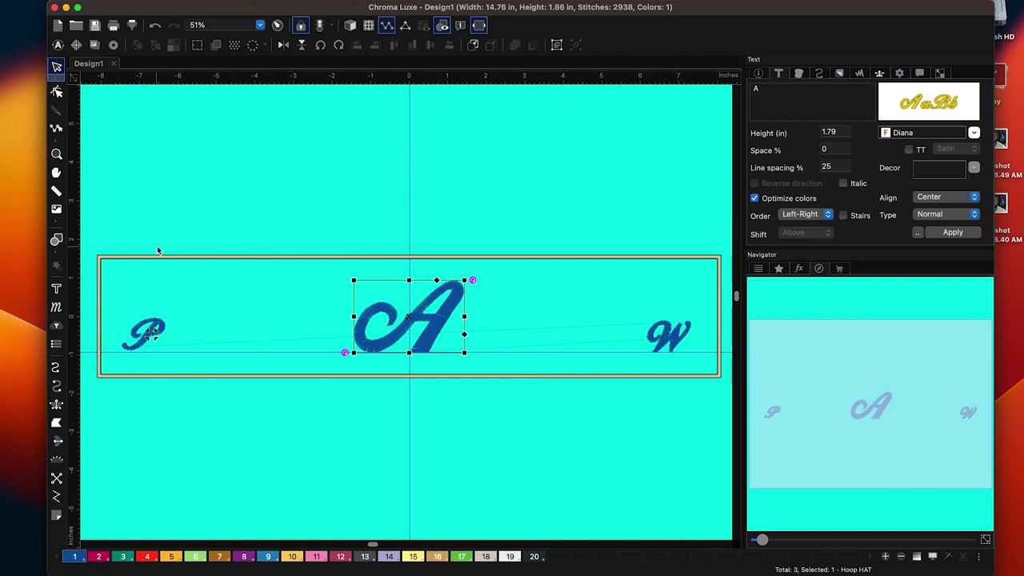
{"action": "left_click", "coordinate": [56, 191]}
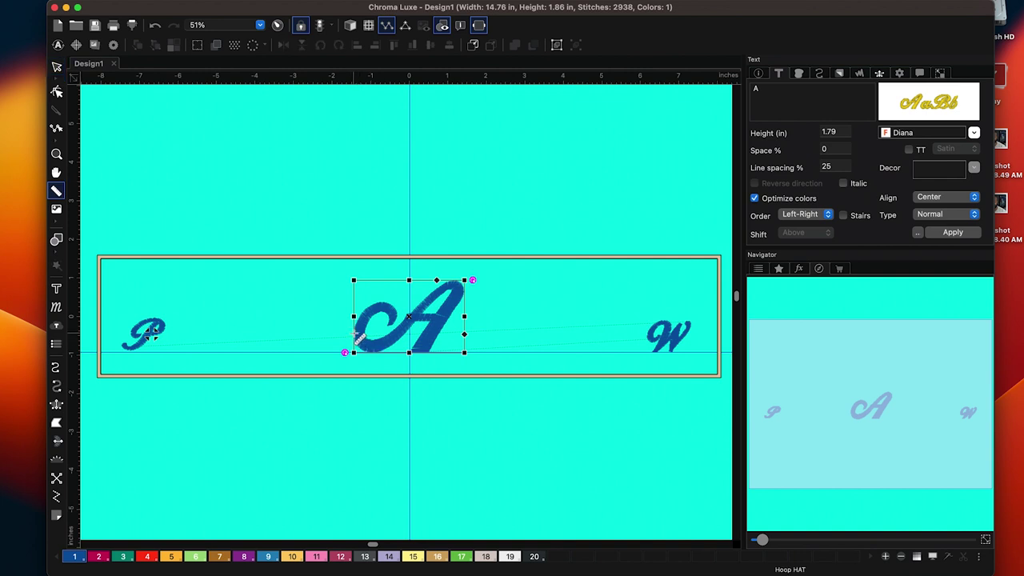
{"action": "left_click_drag", "start_coordinate": [352, 333], "coordinate": [151, 334]}
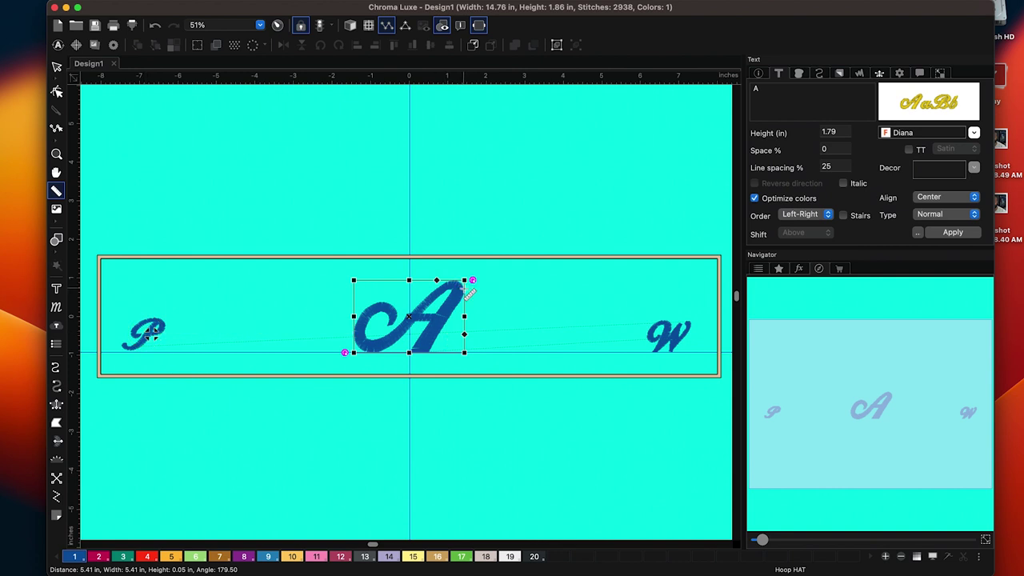
{"action": "left_click_drag", "start_coordinate": [465, 291], "coordinate": [674, 293]}
Measure the gaps from the outer edges of the W and the P to the nearest hoop edges.
{"action": "left_click_drag", "start_coordinate": [694, 326], "coordinate": [716, 330]}
{"action": "left_click_drag", "start_coordinate": [124, 346], "coordinate": [104, 346]}
{"action": "left_click_drag", "start_coordinate": [105, 348], "coordinate": [104, 349]}
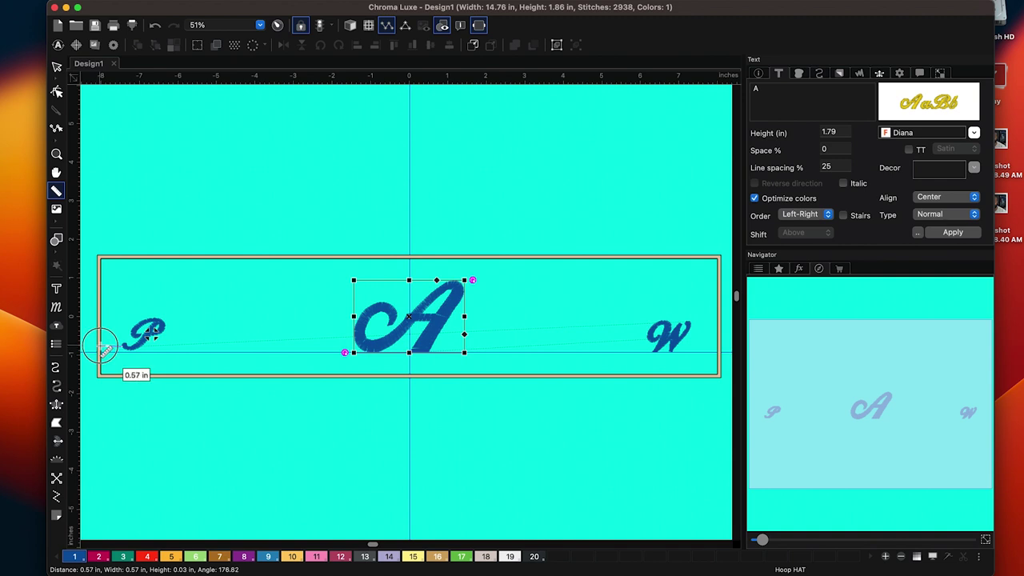
{"action": "left_click_drag", "start_coordinate": [104, 349], "coordinate": [101, 347]}
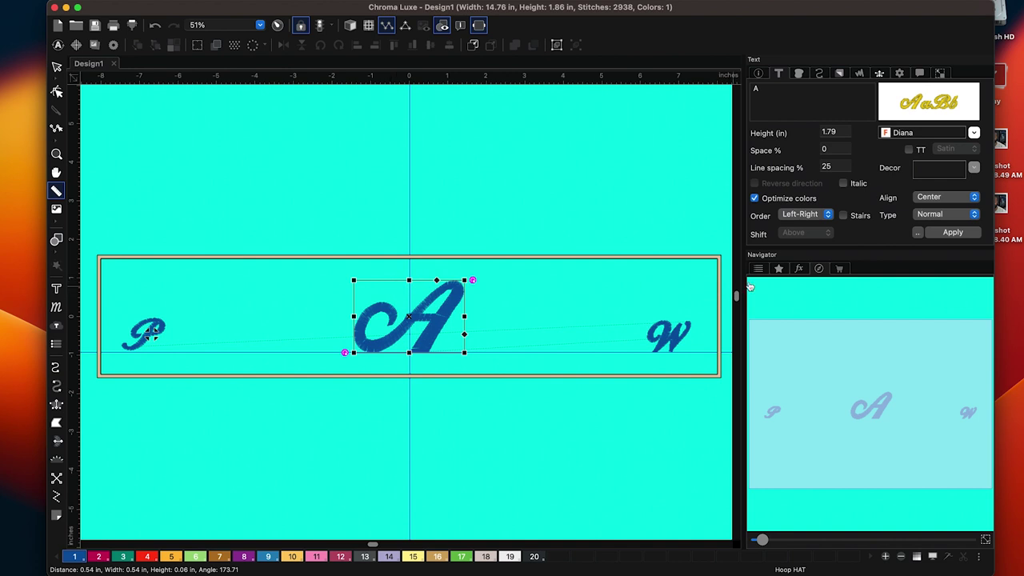
Review the stitching order of the A, W and P text objects in the design's sequence.
{"action": "left_click", "coordinate": [757, 270]}
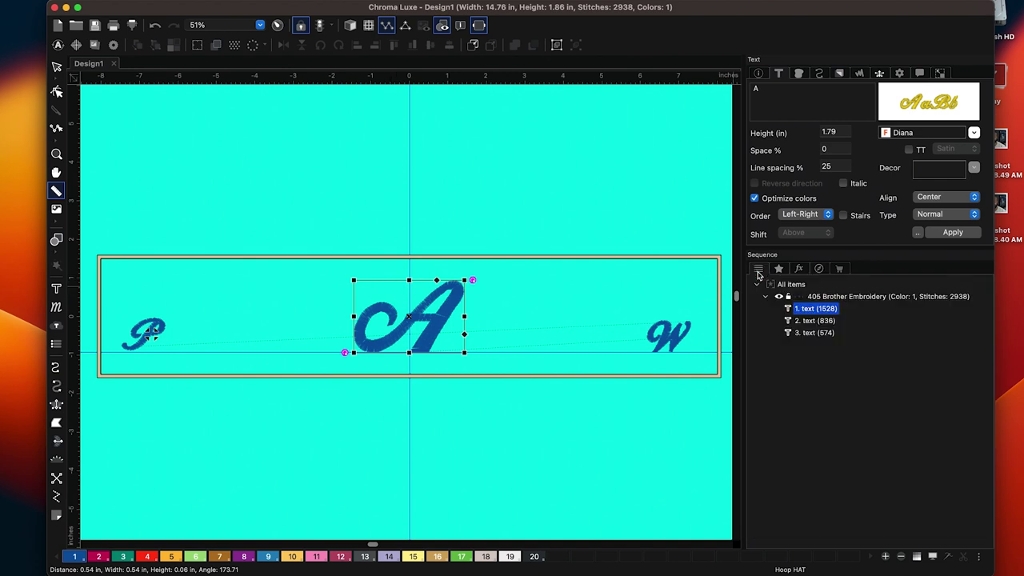
{"action": "left_click", "coordinate": [812, 321]}
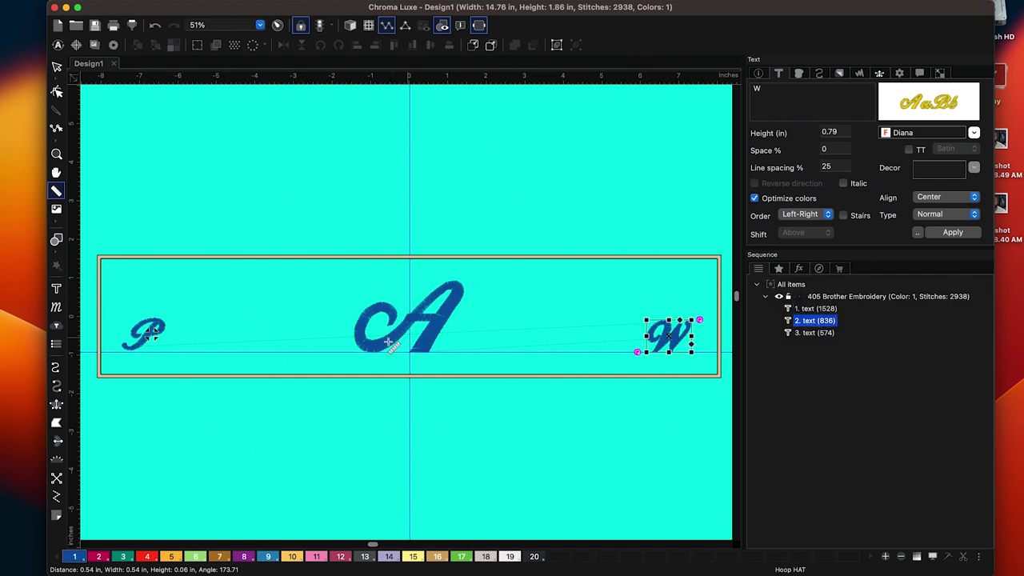
{"action": "left_click", "coordinate": [816, 336]}
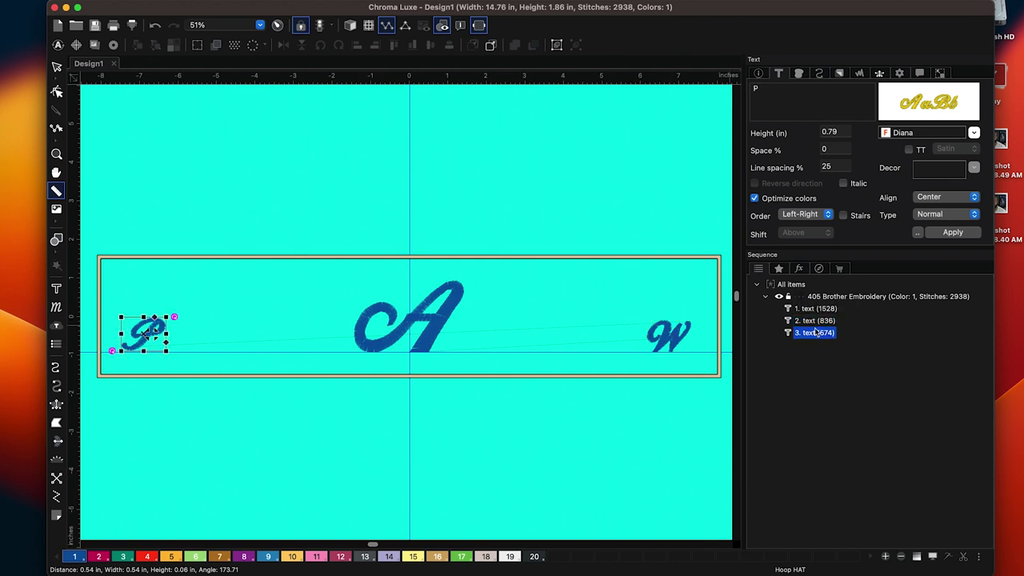
{"action": "left_click", "coordinate": [813, 309]}
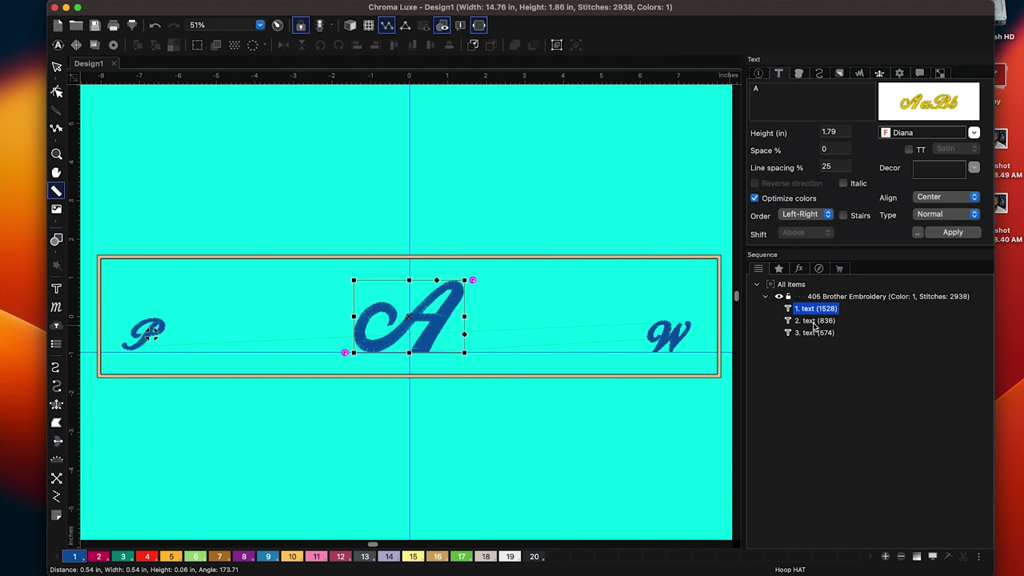
{"action": "left_click", "coordinate": [814, 320]}
{"action": "left_click", "coordinate": [808, 334]}
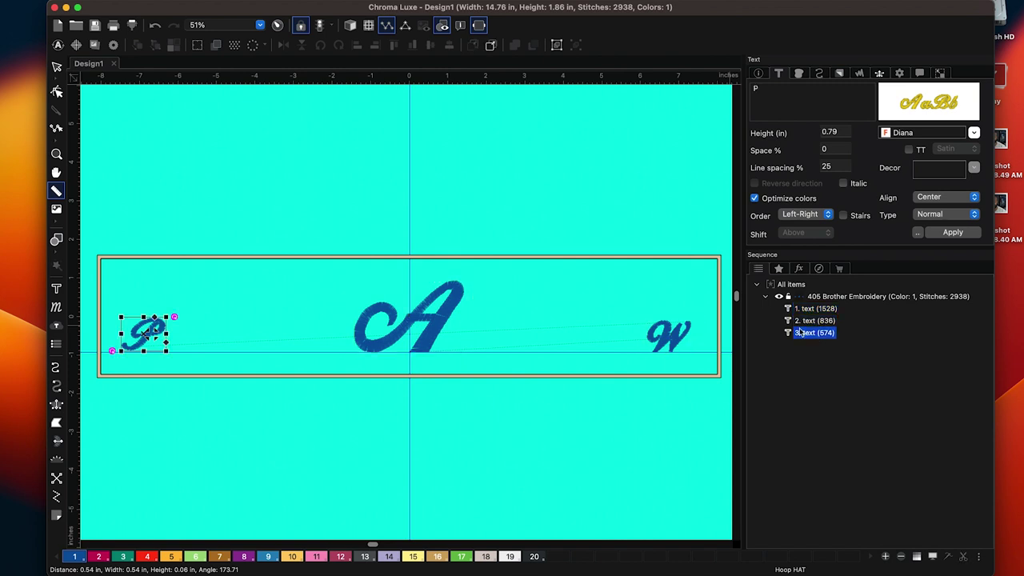
Run the stitch simulation from the first stitch to the last and return to object selection.
{"action": "left_click", "coordinate": [278, 25]}
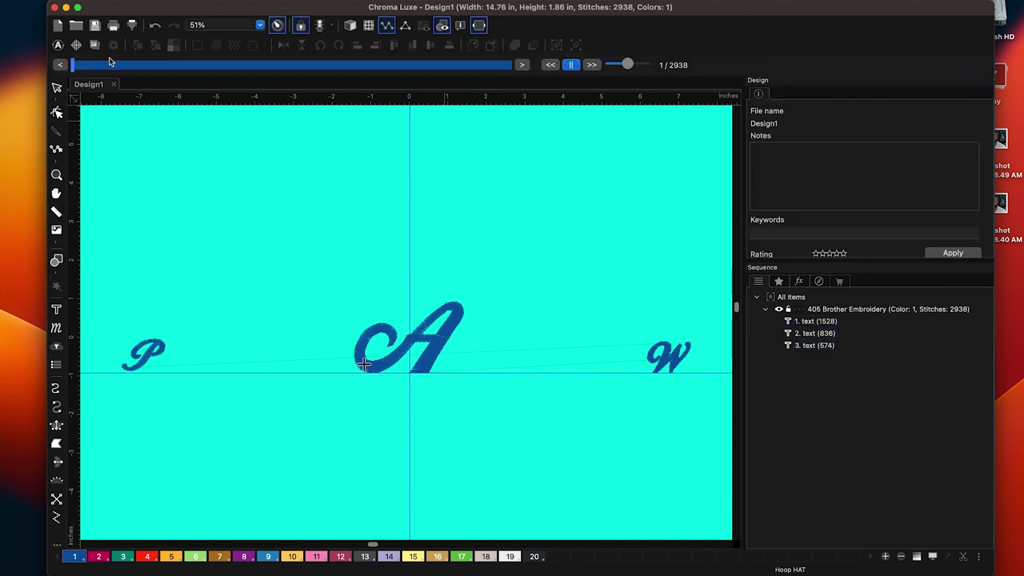
{"action": "left_click_drag", "start_coordinate": [74, 68], "coordinate": [529, 124]}
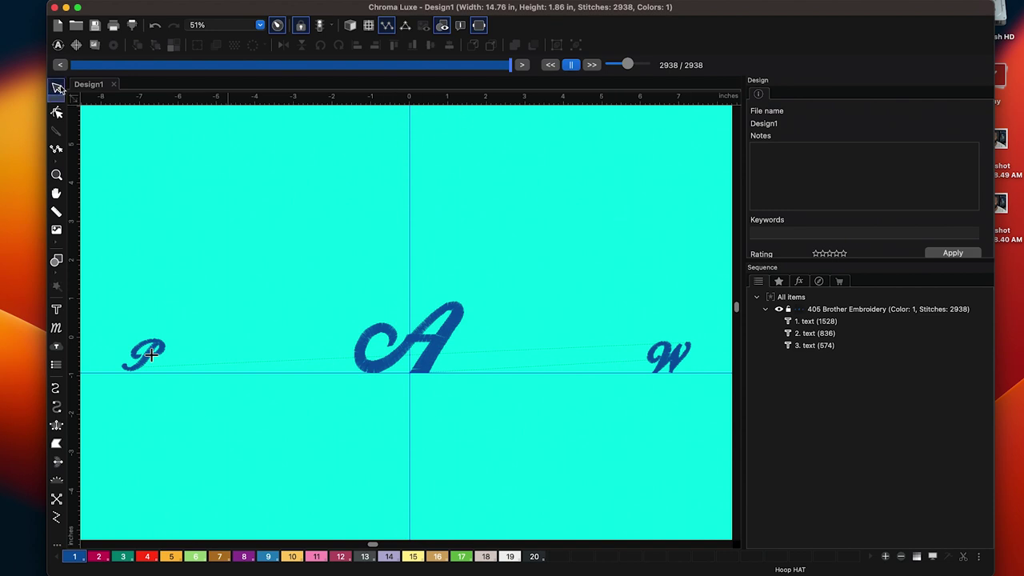
{"action": "left_click", "coordinate": [57, 87]}
Turn off the Parallel underlay on the center letter A and apply the change.
{"action": "left_click", "coordinate": [463, 302]}
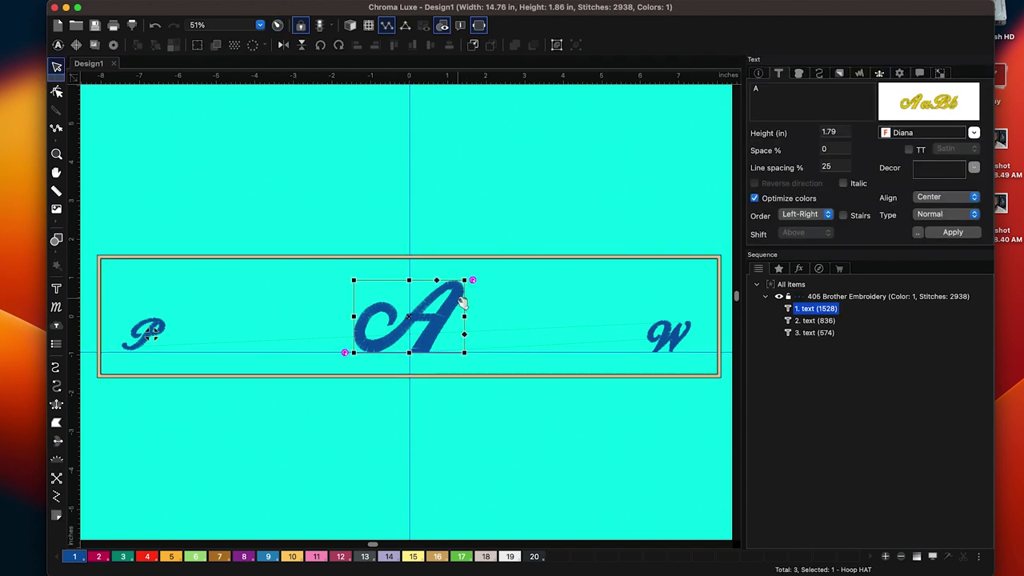
{"action": "left_click", "coordinate": [798, 73]}
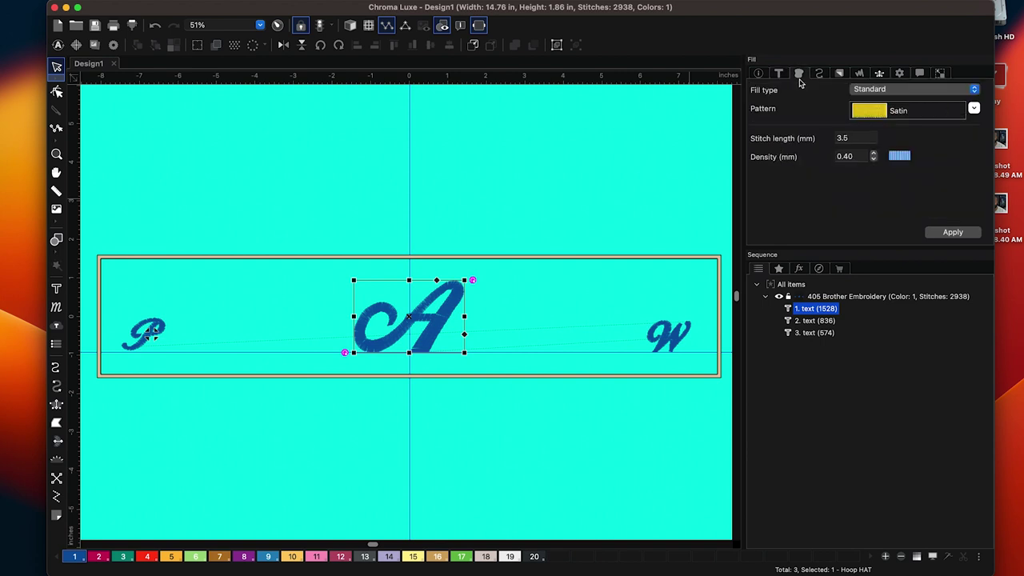
{"action": "left_click", "coordinate": [839, 73]}
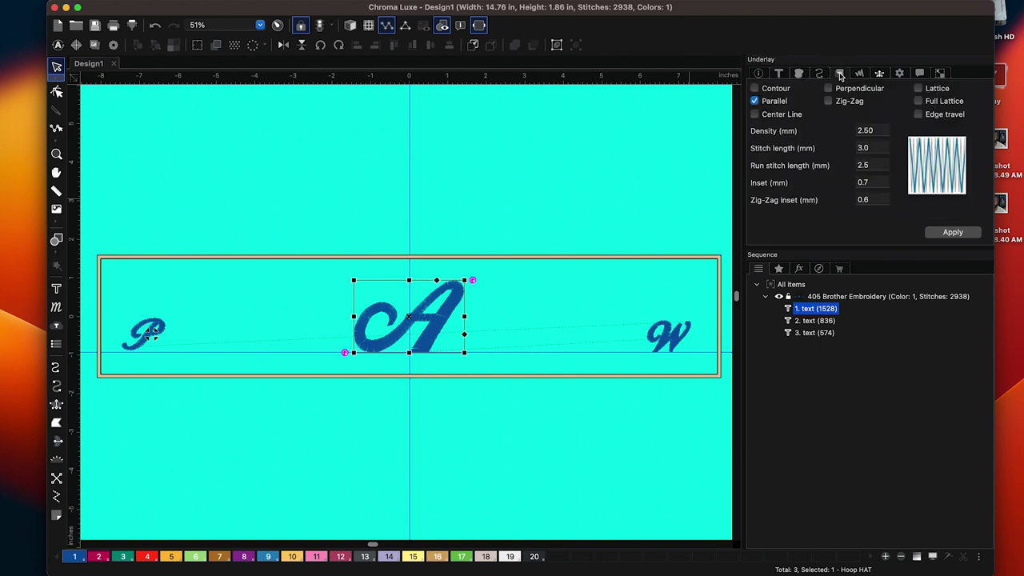
{"action": "left_click", "coordinate": [755, 101]}
{"action": "left_click", "coordinate": [953, 232]}
Set the A's satin fill density to 0.30 mm and display the design in 3D stitch view.
{"action": "left_click", "coordinate": [781, 73]}
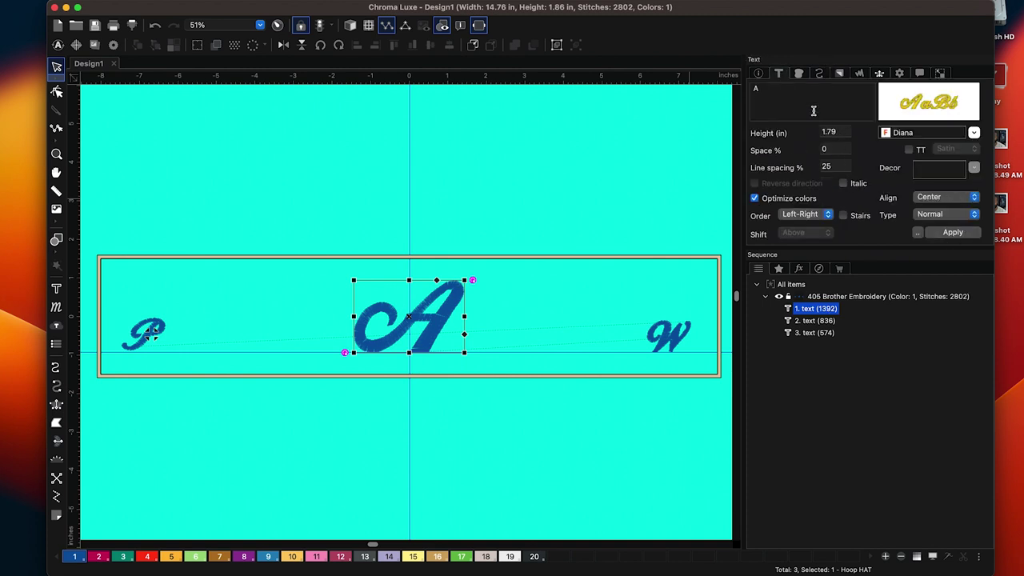
{"action": "left_click", "coordinate": [802, 73]}
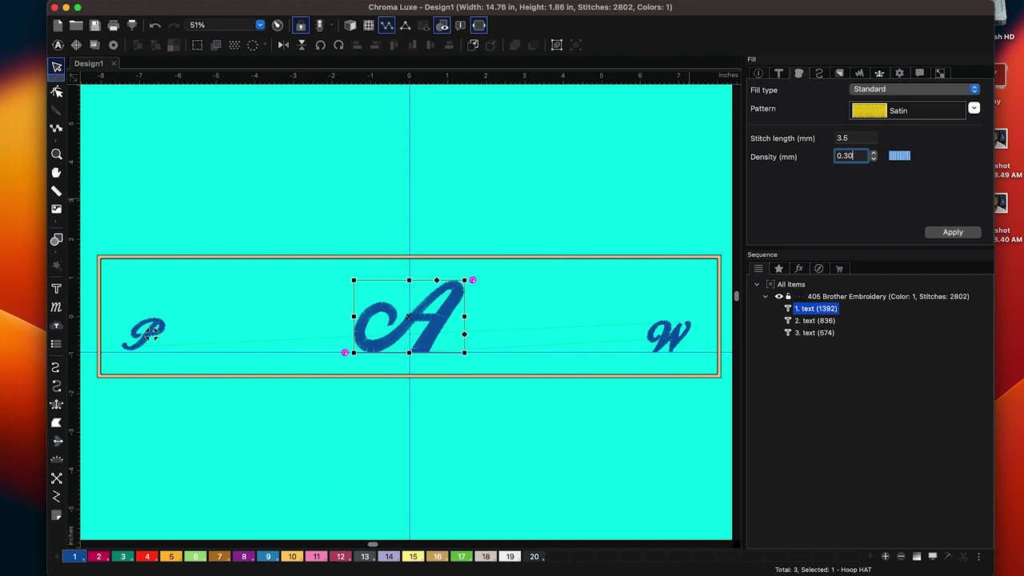
{"action": "left_click", "coordinate": [953, 232]}
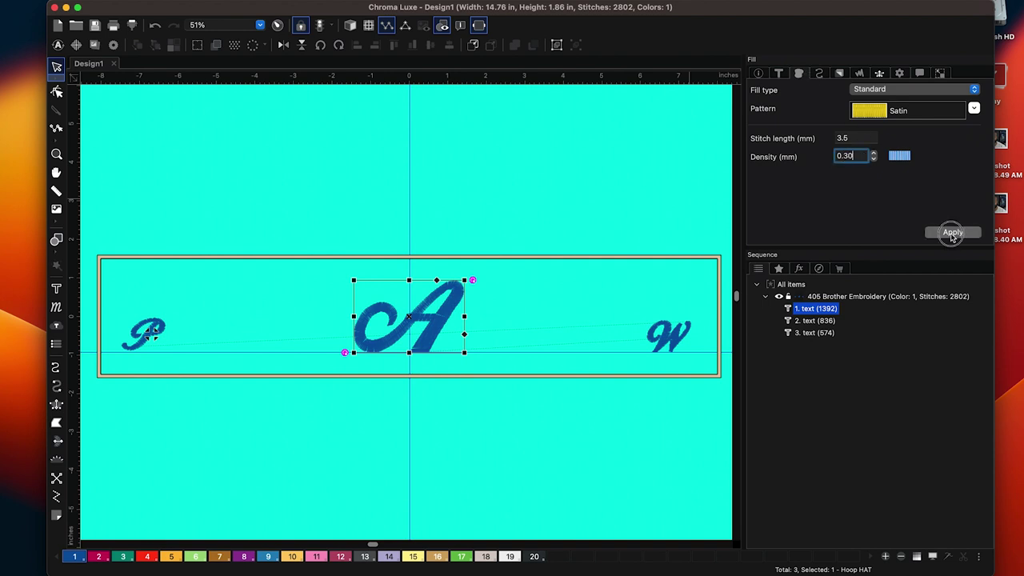
{"action": "left_click", "coordinate": [350, 26]}
Set the W's satin fill density to 0.32 mm and tighten the P's fill density as well.
{"action": "left_click", "coordinate": [670, 346]}
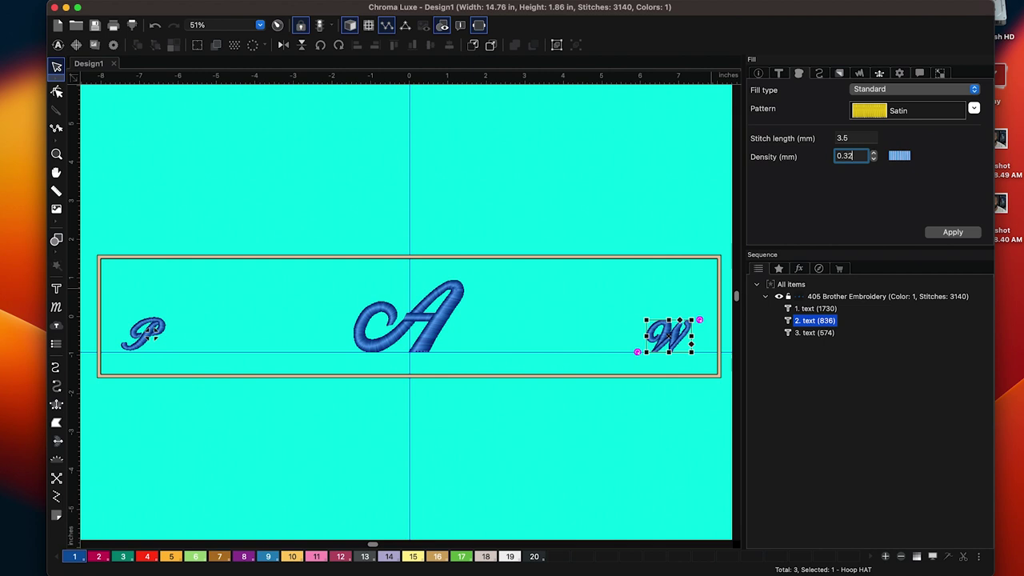
{"action": "left_click", "coordinate": [944, 232]}
{"action": "left_click", "coordinate": [160, 329]}
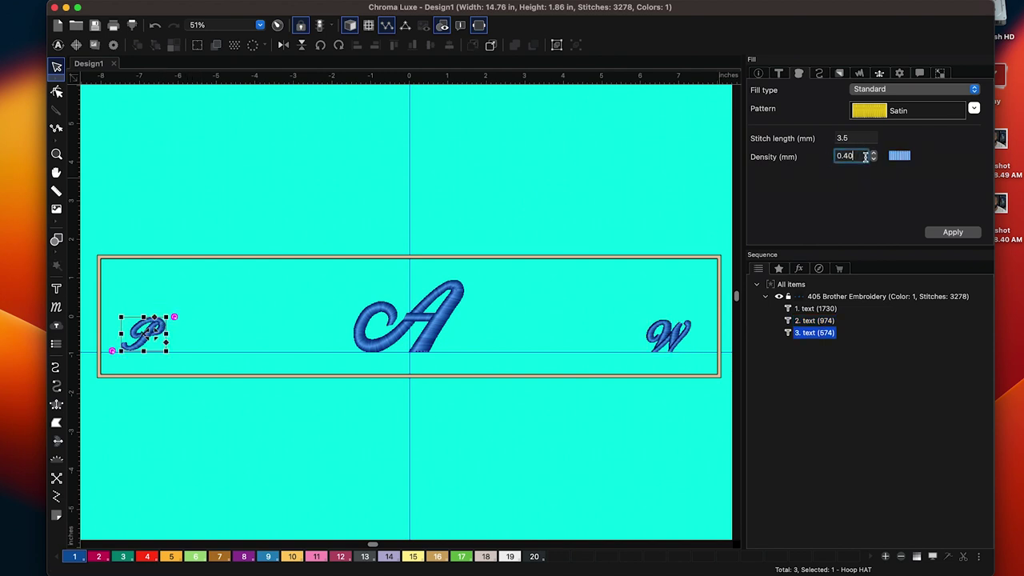
{"action": "left_click", "coordinate": [959, 233]}
Replace the P's Parallel underlay with a Center Line underlay.
{"action": "left_click", "coordinate": [819, 75]}
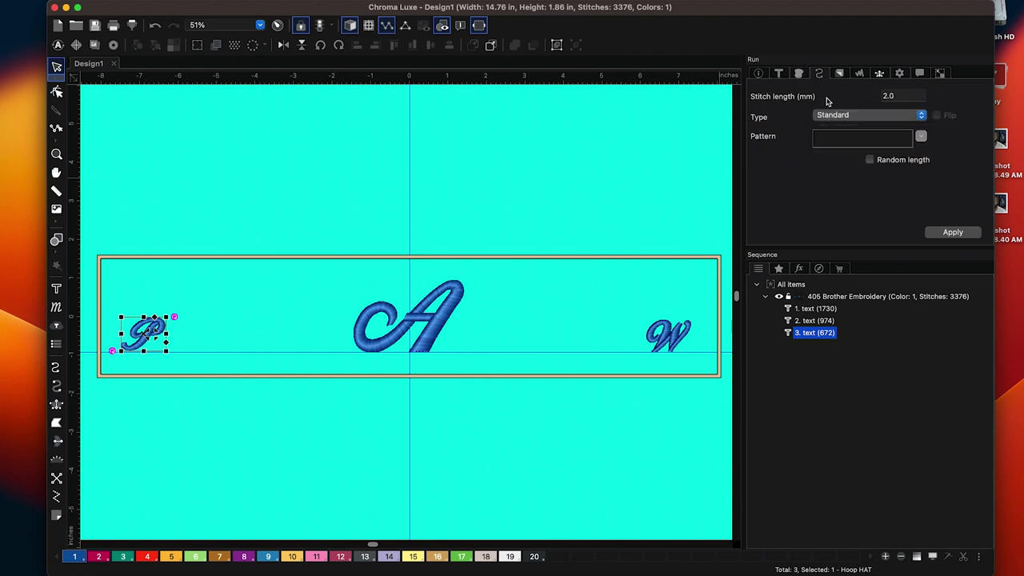
{"action": "left_click", "coordinate": [838, 75]}
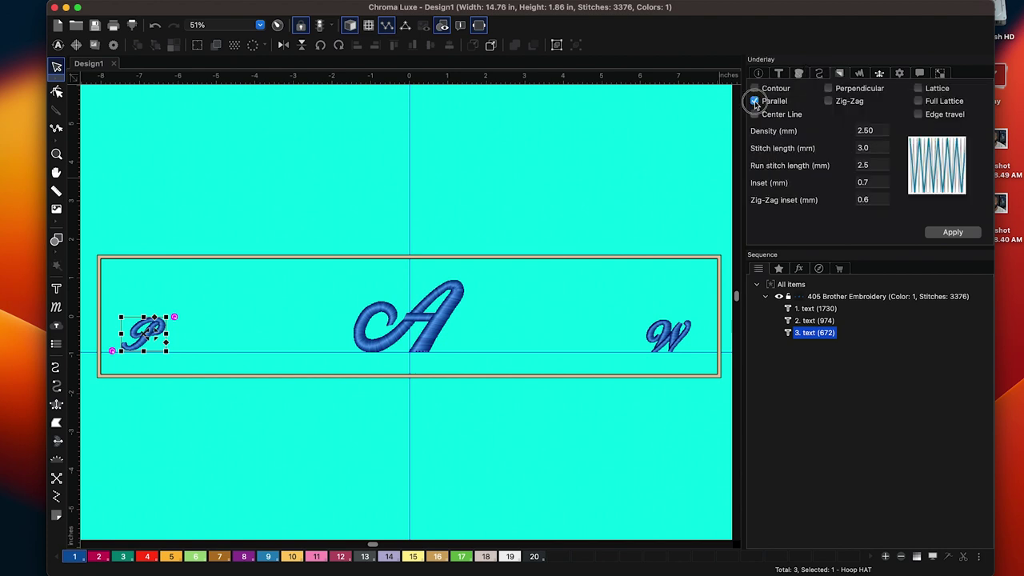
{"action": "left_click", "coordinate": [754, 101]}
{"action": "left_click", "coordinate": [964, 234]}
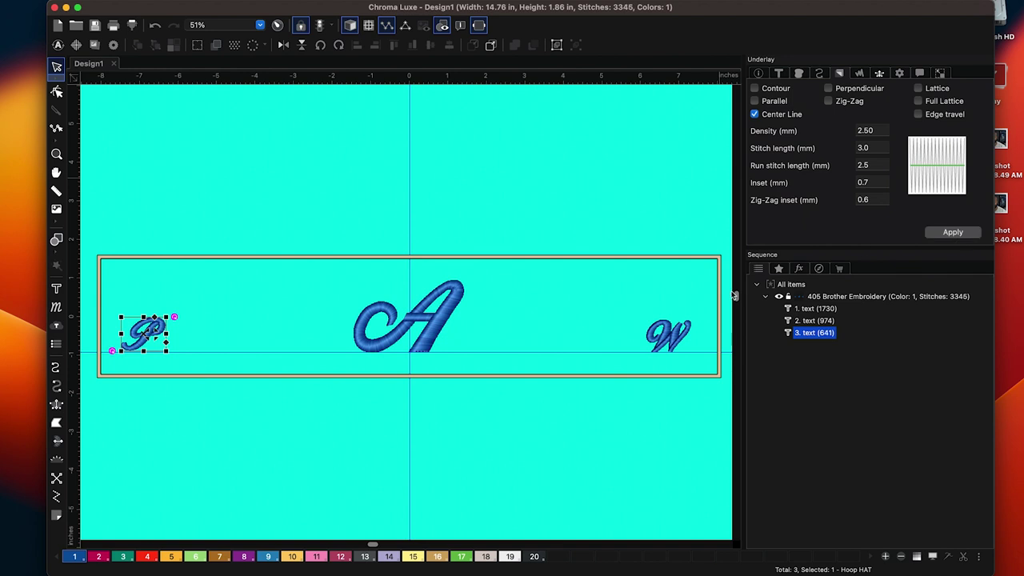
Switch the W's underlay from Parallel to Center Line and apply it.
{"action": "left_click", "coordinate": [679, 336]}
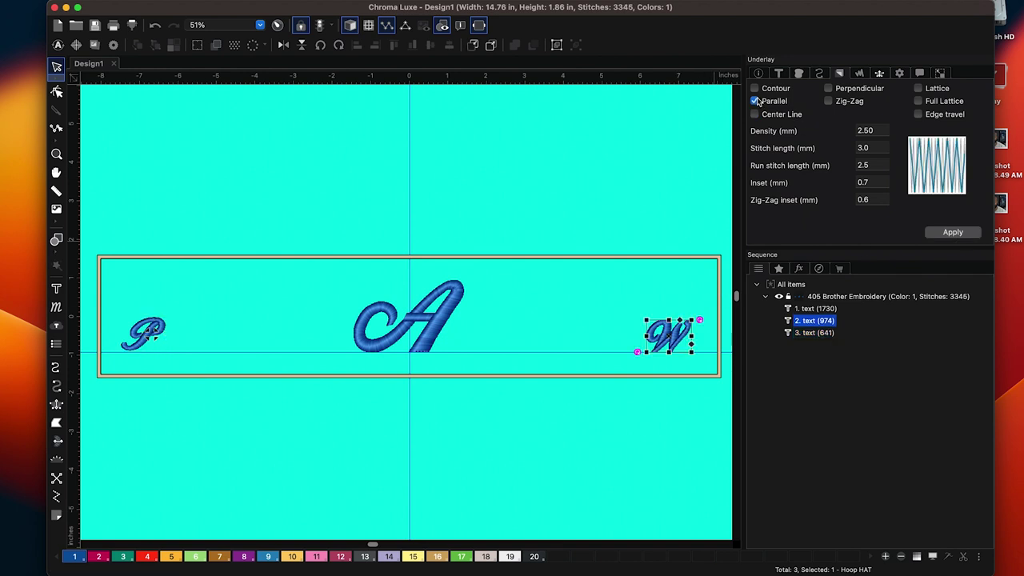
{"action": "left_click", "coordinate": [753, 102]}
{"action": "left_click", "coordinate": [754, 114]}
{"action": "left_click", "coordinate": [939, 234]}
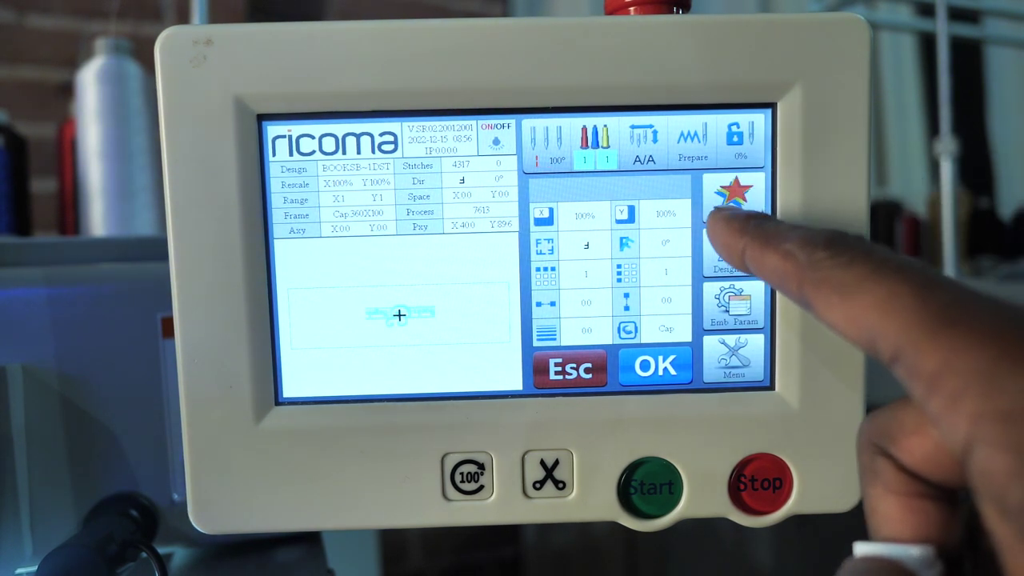
Open the design files stored on the USB drive and browse the list to find AWP.DST.
{"action": "left_click", "coordinate": [734, 196]}
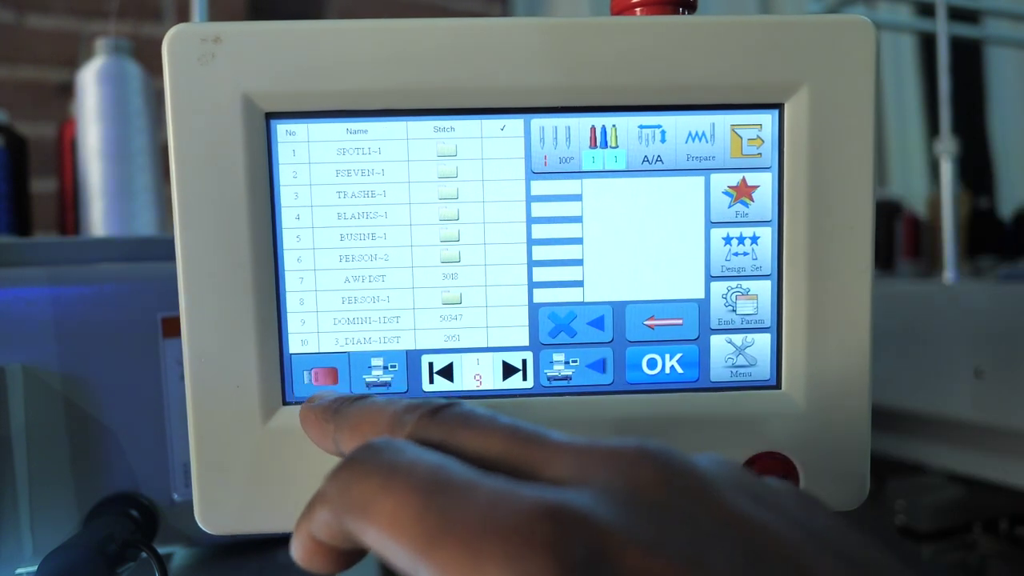
{"action": "left_click", "coordinate": [320, 375]}
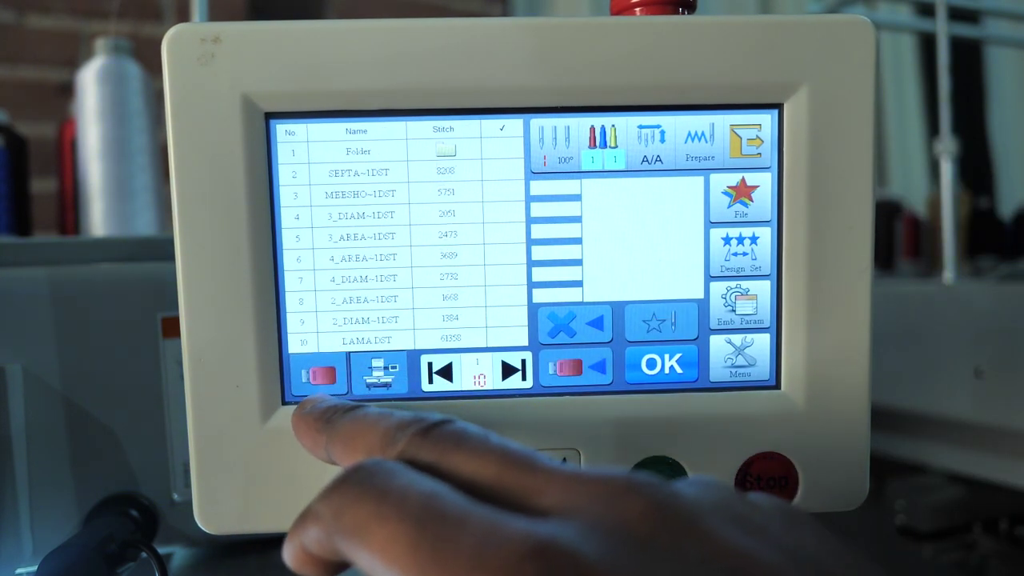
{"action": "left_click", "coordinate": [320, 375]}
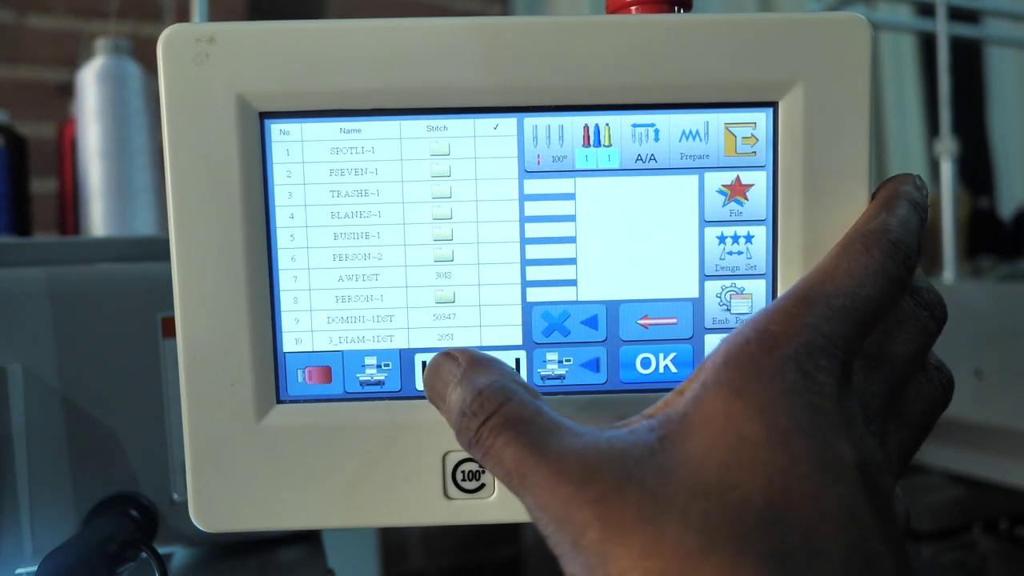
{"action": "left_click", "coordinate": [514, 366]}
{"action": "left_click", "coordinate": [514, 366]}
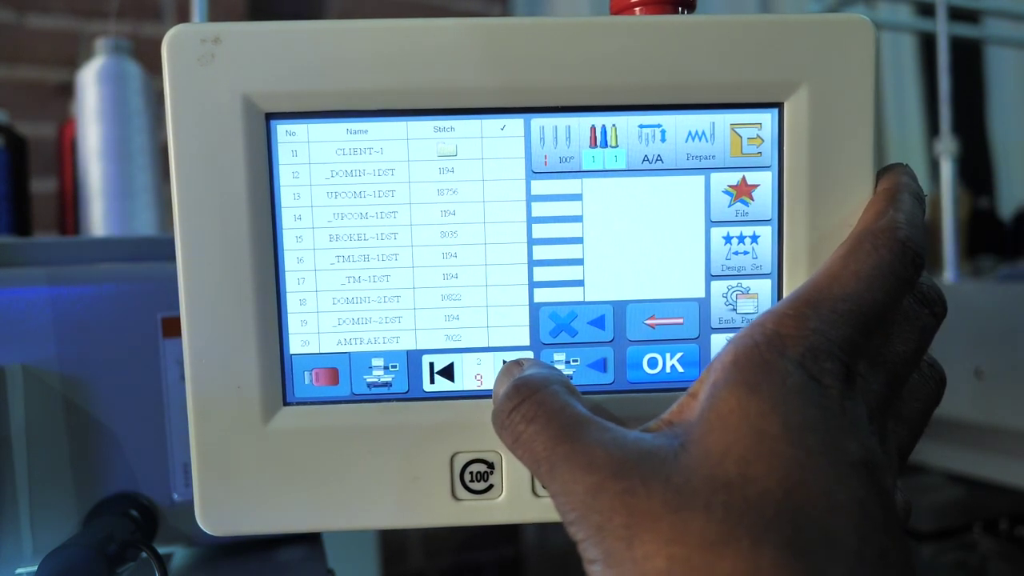
{"action": "left_click", "coordinate": [514, 366]}
{"action": "left_click", "coordinate": [512, 366]}
{"action": "left_click", "coordinate": [512, 366]}
Copy AWP.DST from the USB drive into the Root folder of the machine's memory.
{"action": "left_click", "coordinate": [370, 277]}
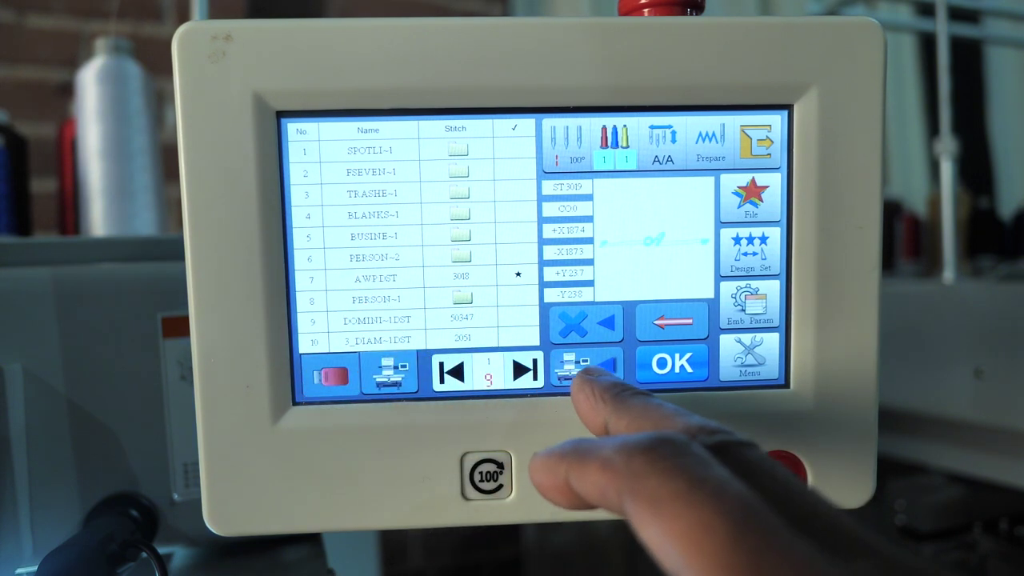
{"action": "left_click", "coordinate": [577, 369]}
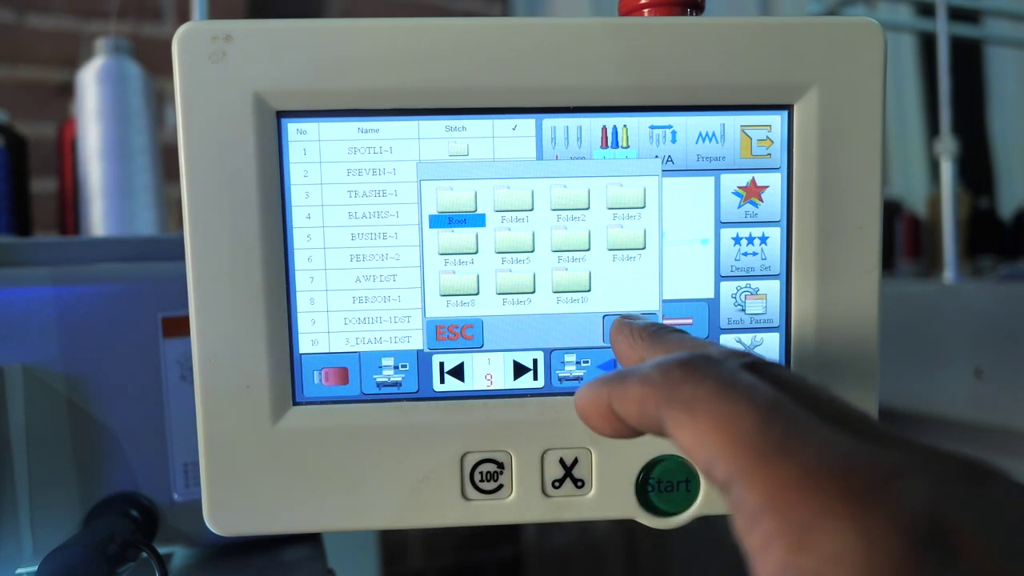
{"action": "left_click", "coordinate": [630, 326]}
Find AWP.DST at the end of the machine's internal design list and load it for embroidery.
{"action": "left_click", "coordinate": [390, 370]}
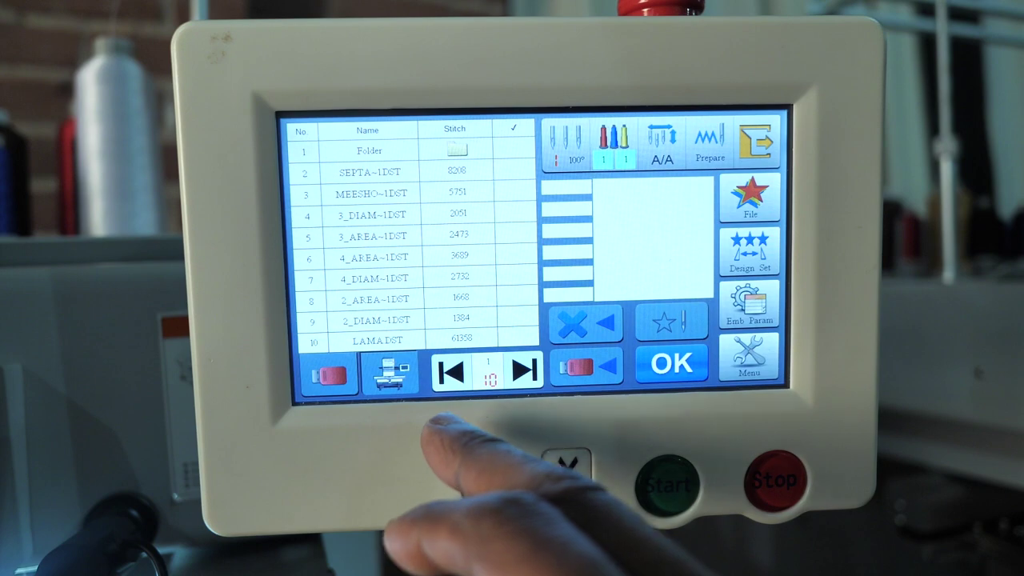
{"action": "left_click", "coordinate": [522, 369]}
{"action": "left_click", "coordinate": [367, 171]}
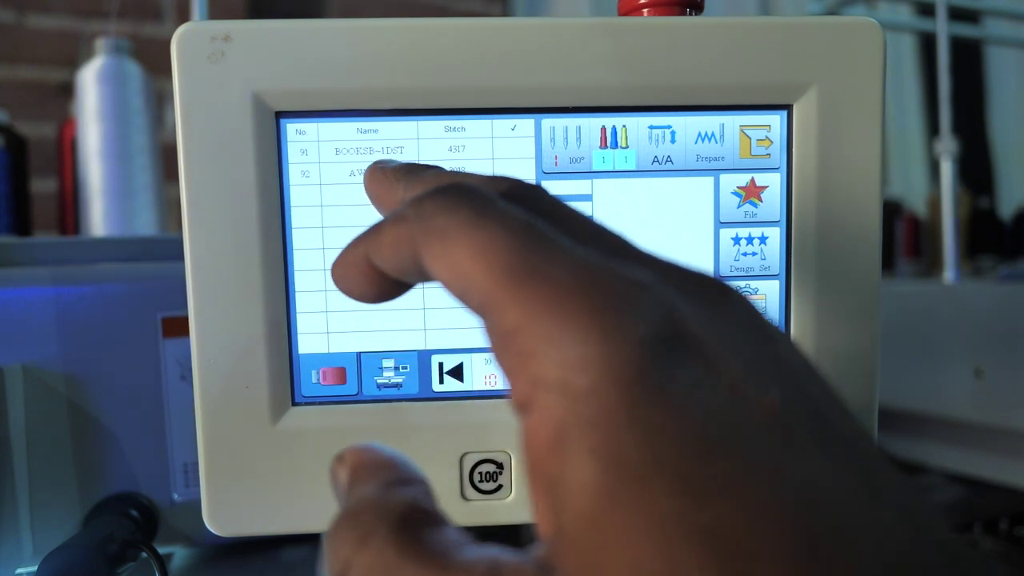
{"action": "left_click", "coordinate": [667, 361]}
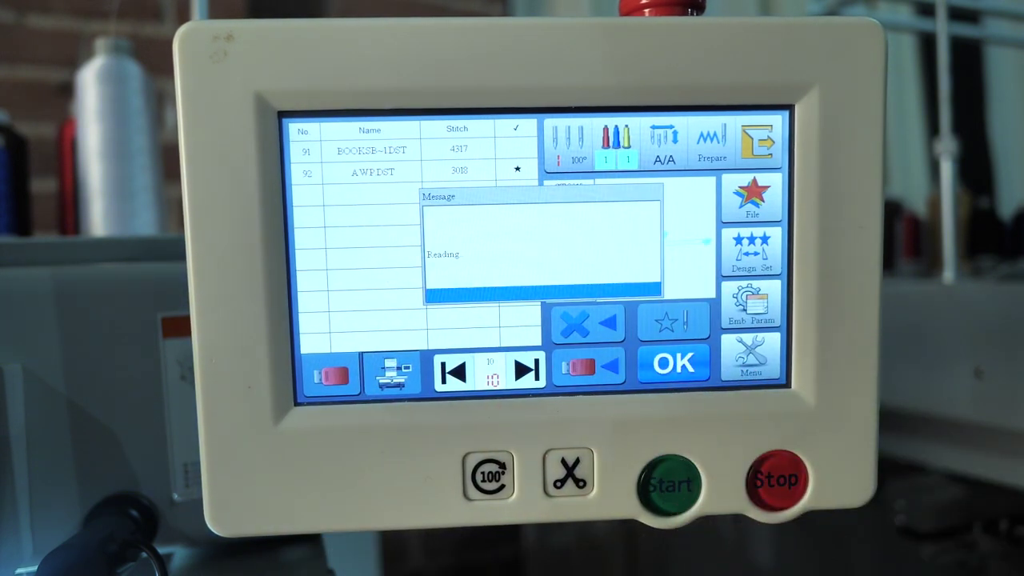